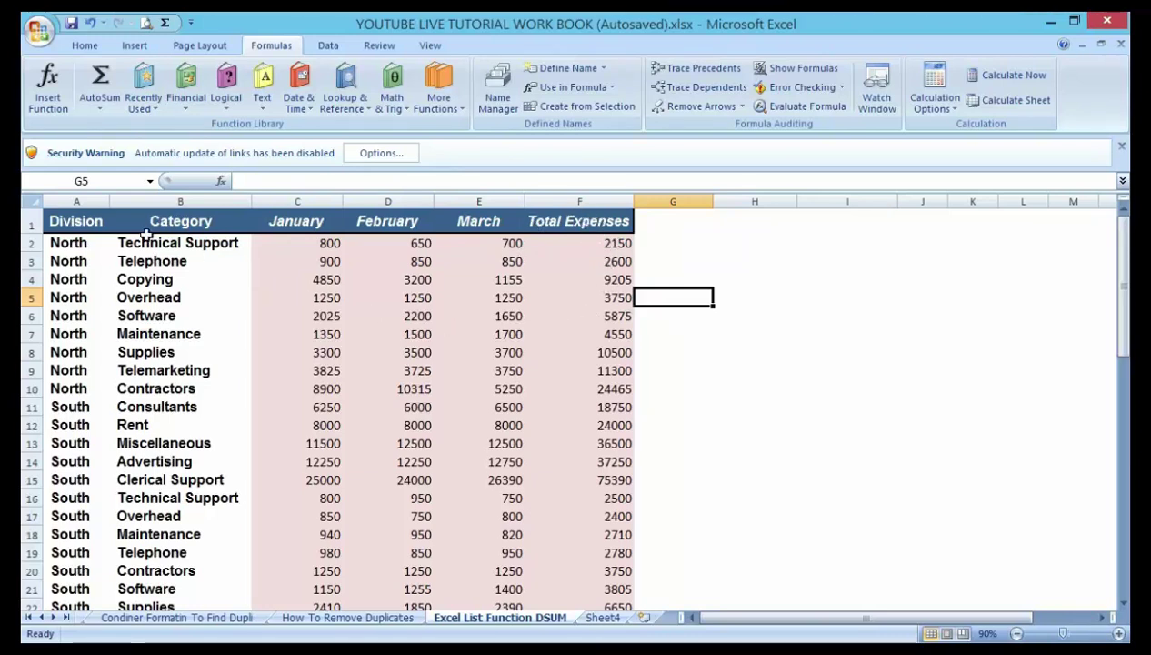
{"action": "left_click", "coordinate": [144, 352]}
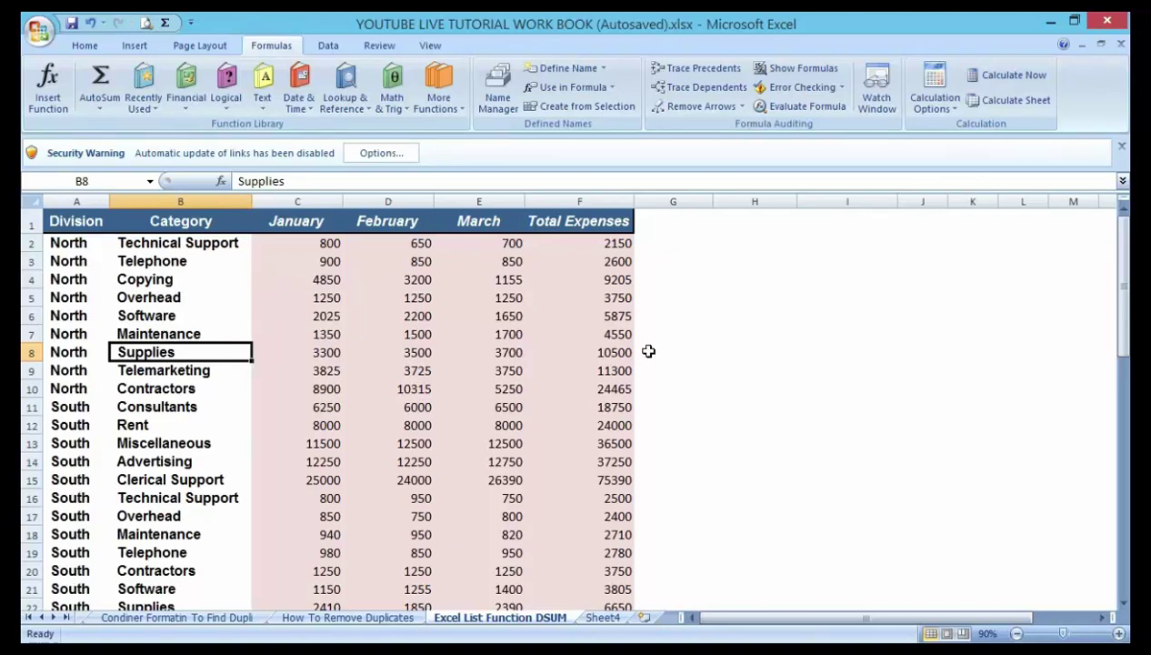
{"action": "left_click", "coordinate": [733, 268]}
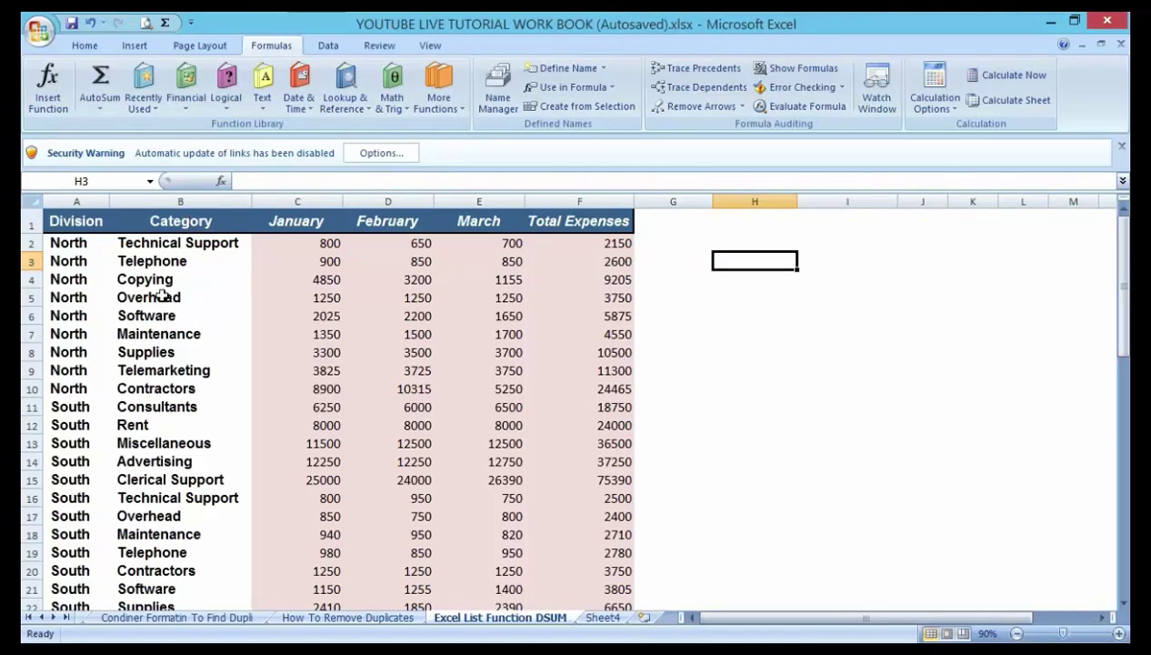
Copy the Category header from B1 and paste it into cell H4
{"action": "left_click", "coordinate": [163, 220]}
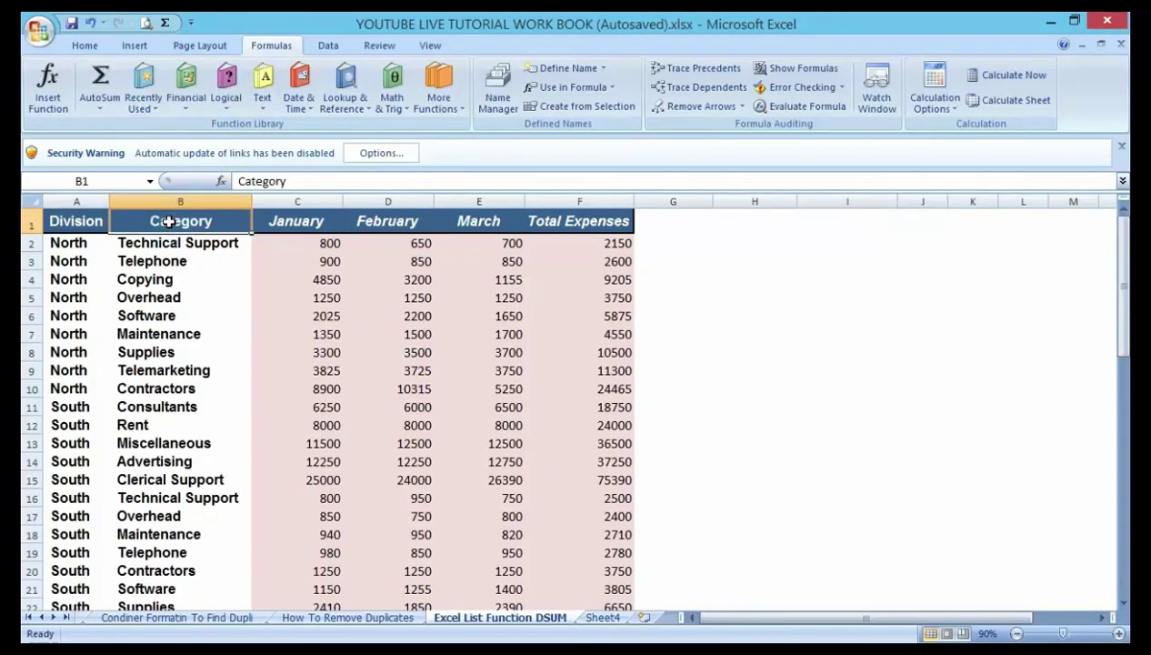
{"action": "right_click", "coordinate": [168, 221]}
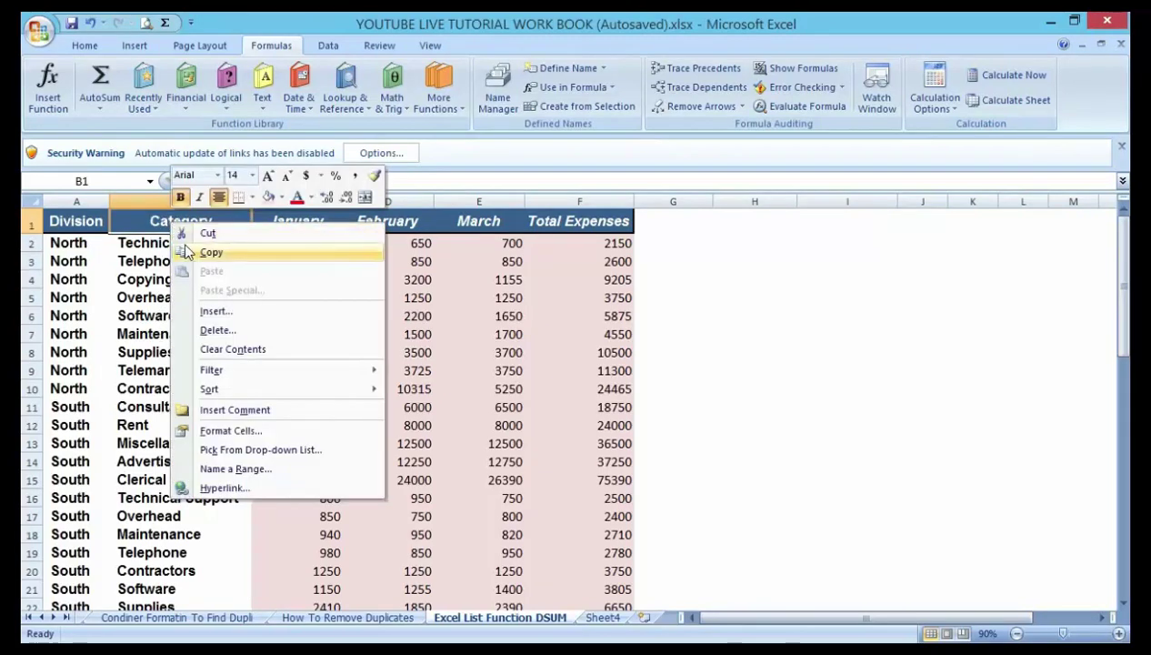
{"action": "left_click", "coordinate": [196, 251]}
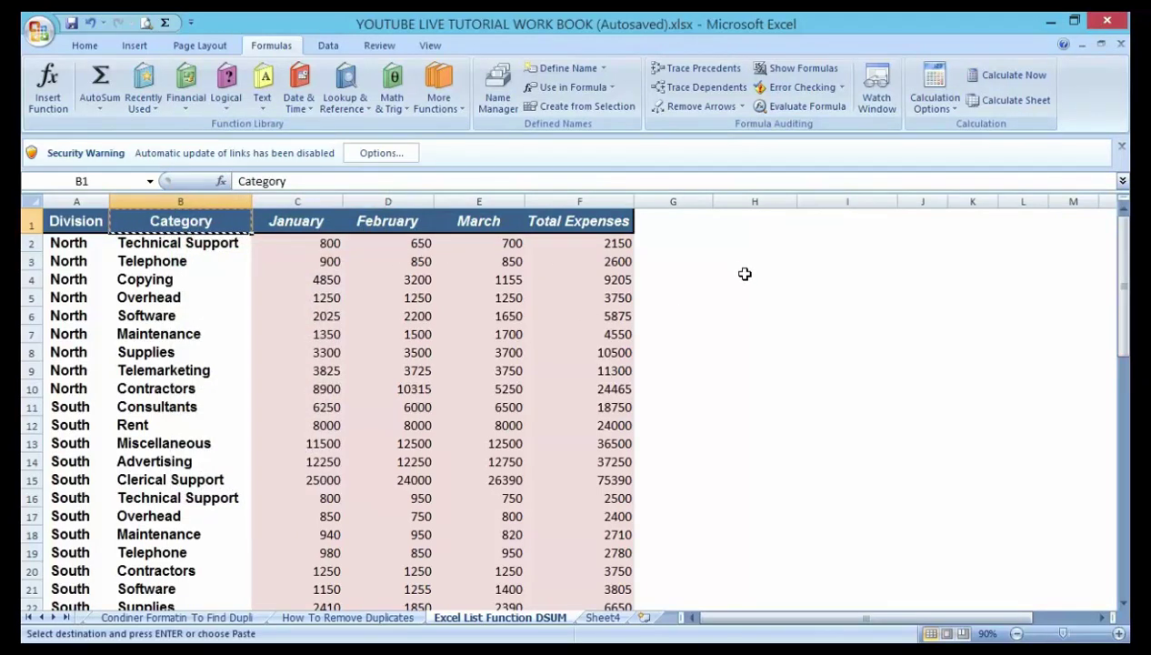
{"action": "left_click", "coordinate": [744, 276]}
{"action": "right_click", "coordinate": [744, 277]}
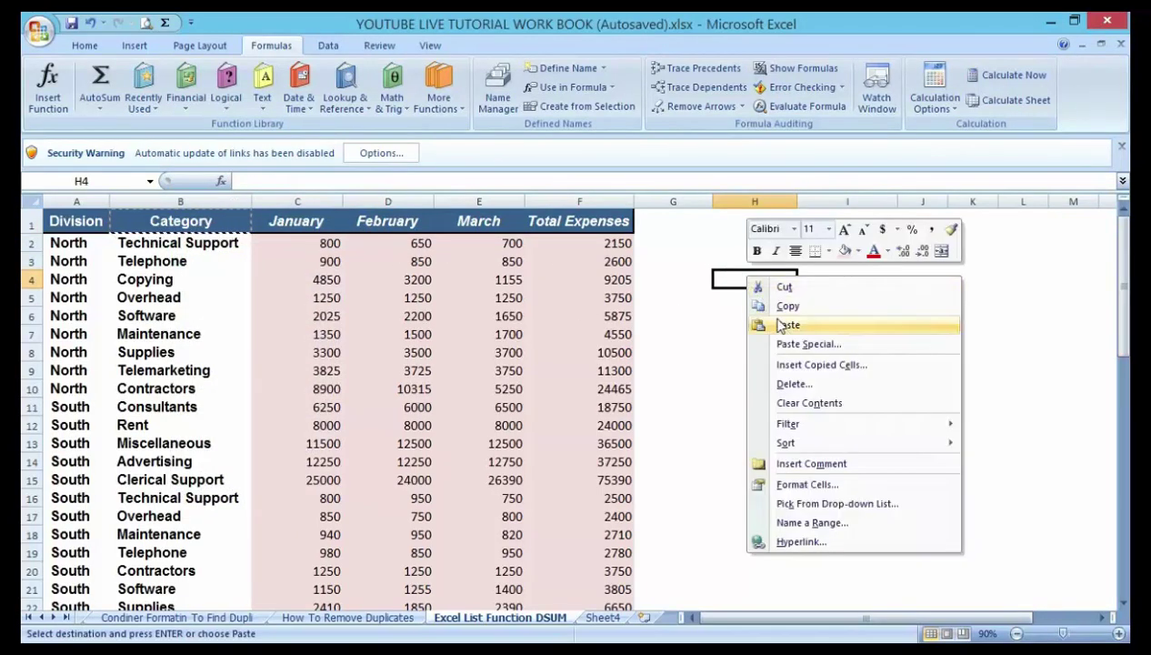
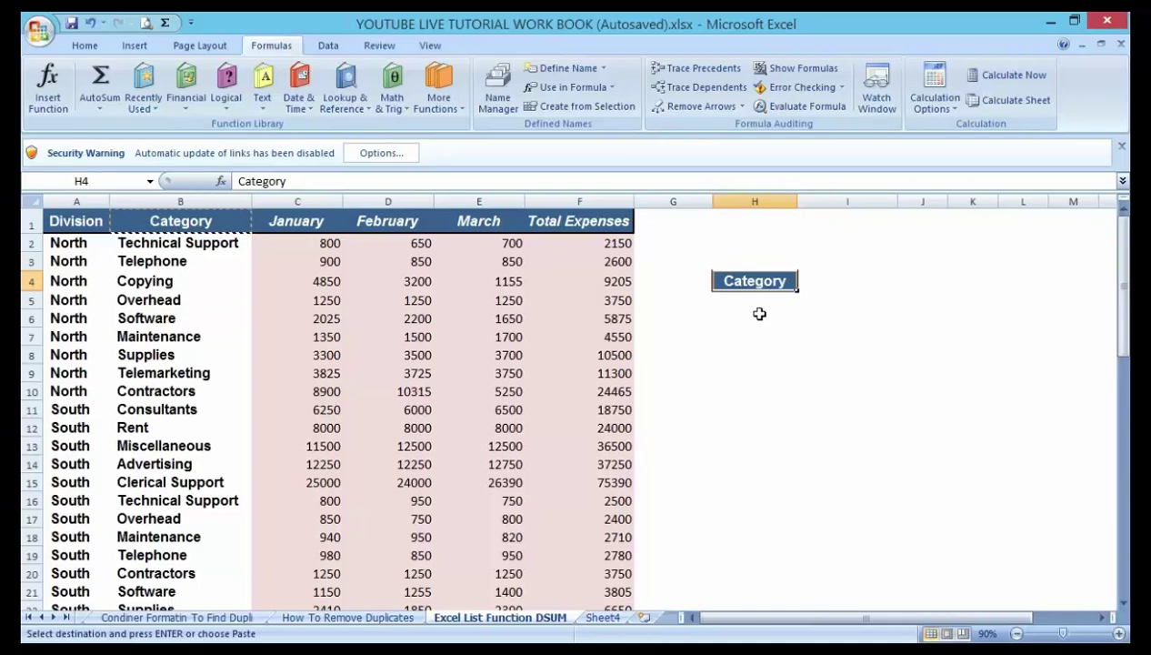
Copy the Supplies entry from B8 into cell H5, directly under the pasted Category header
{"action": "left_click", "coordinate": [746, 301]}
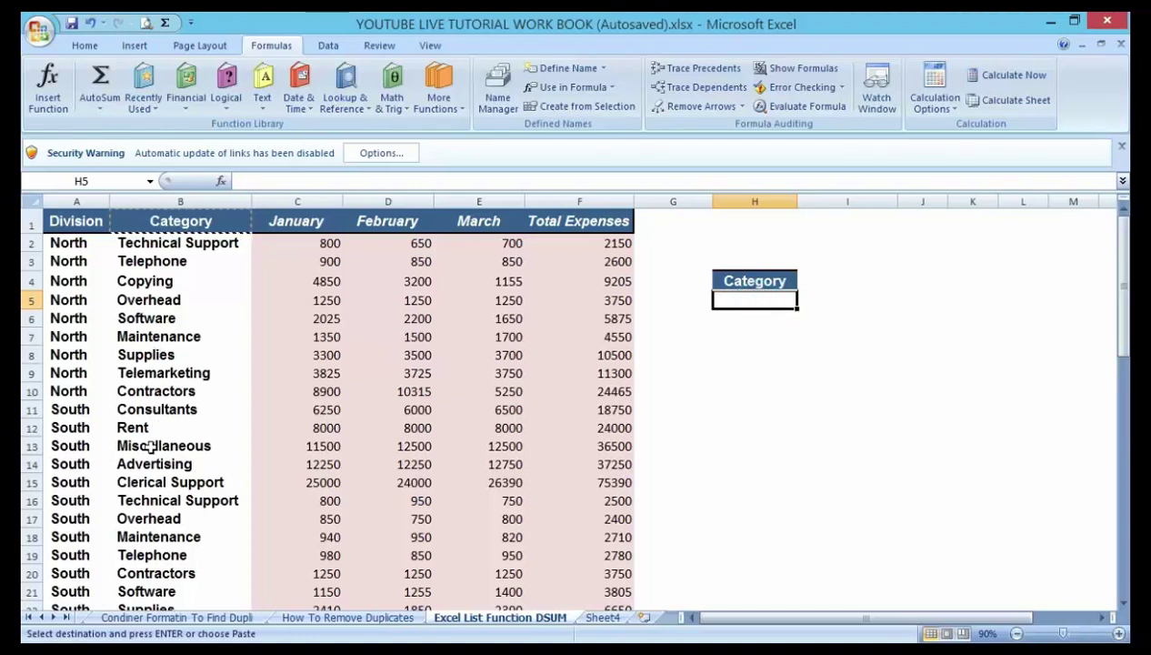
{"action": "left_click", "coordinate": [157, 361]}
{"action": "right_click", "coordinate": [157, 361]}
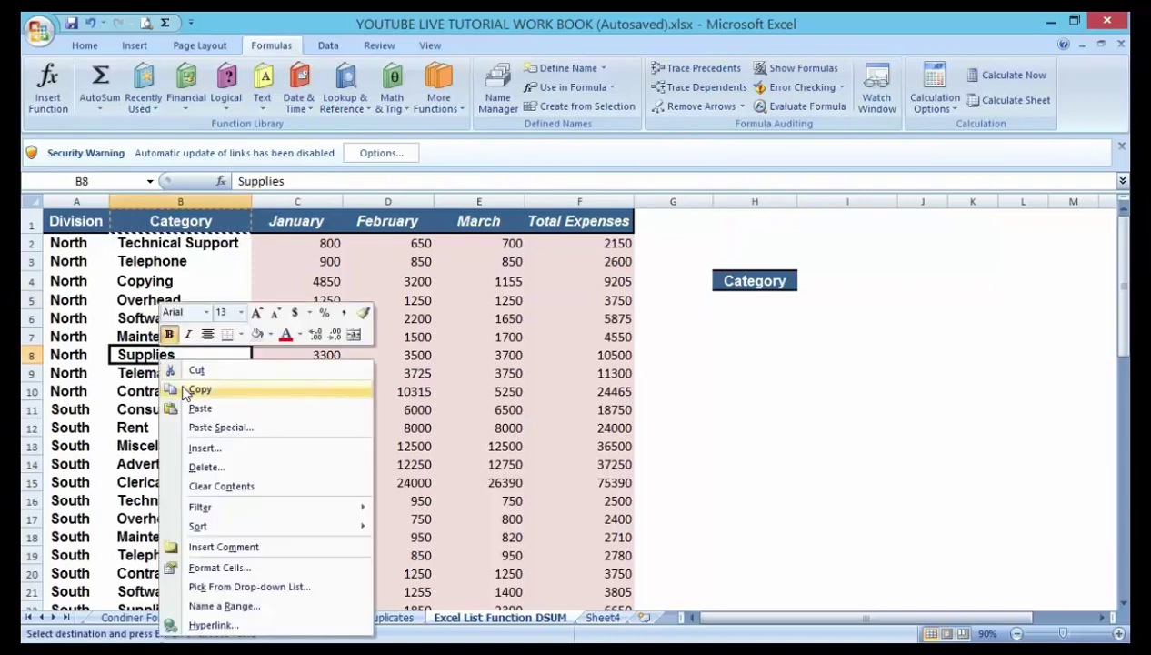
{"action": "left_click", "coordinate": [187, 389]}
{"action": "left_click", "coordinate": [733, 300]}
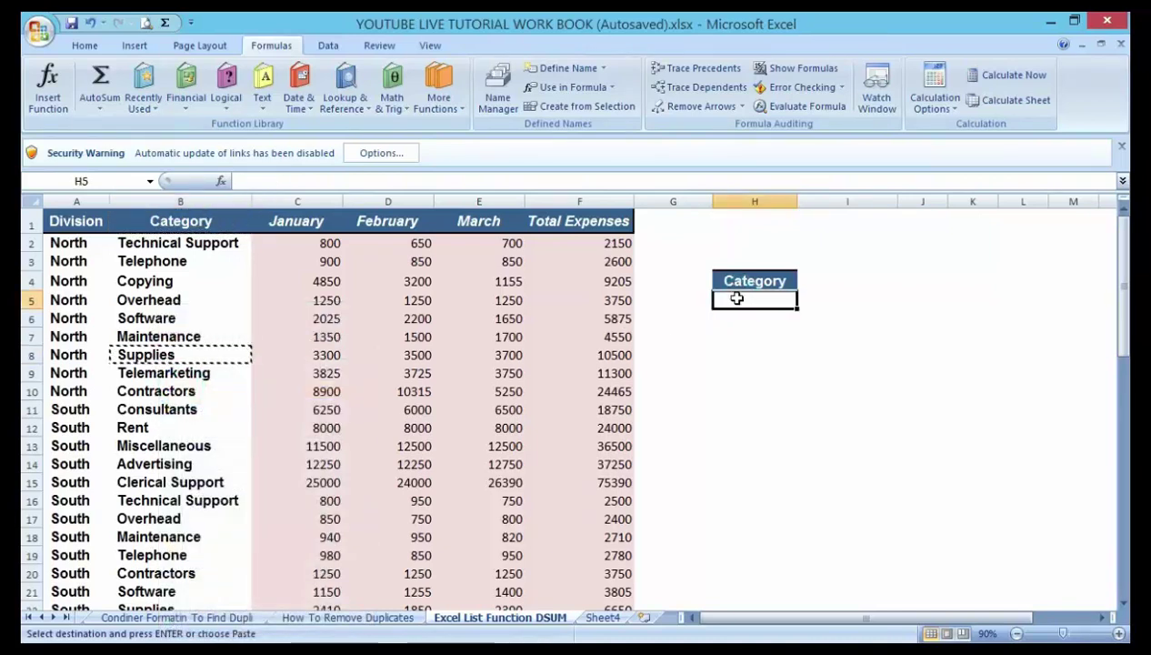
{"action": "right_click", "coordinate": [738, 300]}
{"action": "left_click", "coordinate": [780, 348]}
{"action": "left_click", "coordinate": [789, 373]}
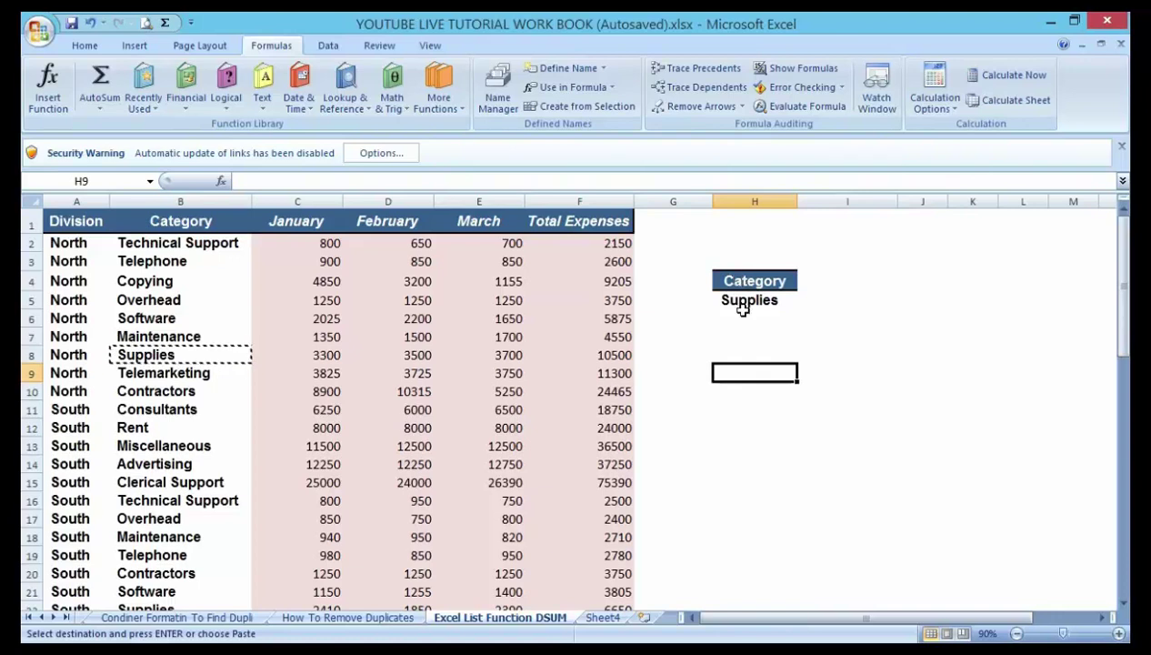
Copy the Total Expenses header from F1 into cell I4, beside the Category header, and clear the copy selection
{"action": "left_click", "coordinate": [828, 279]}
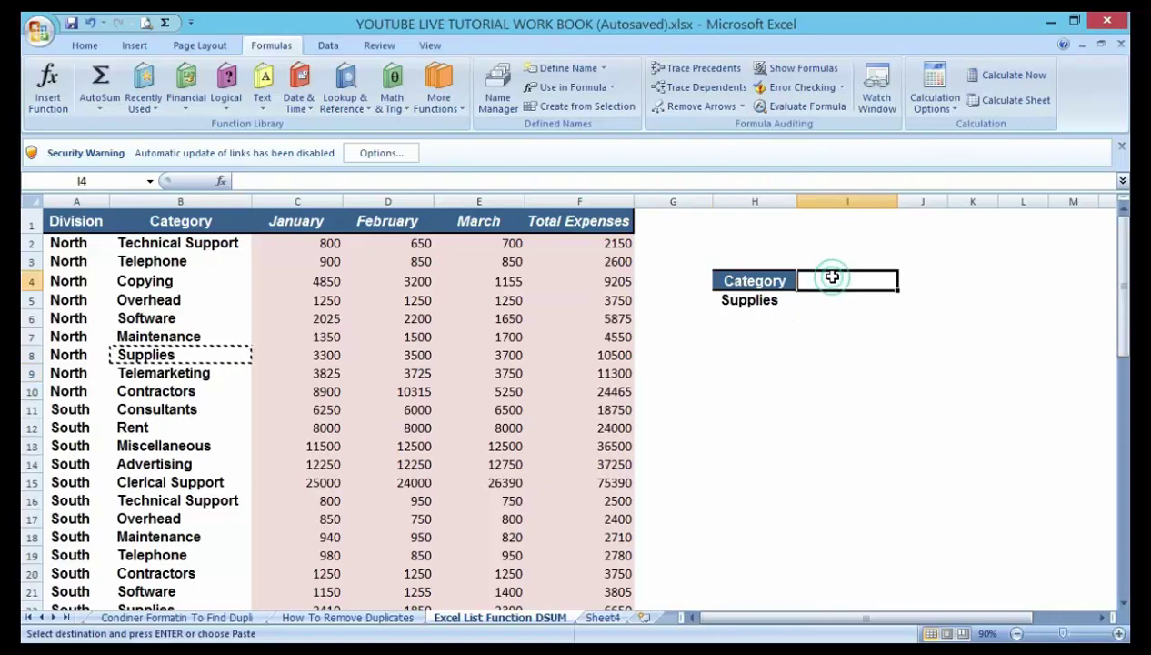
{"action": "left_click", "coordinate": [558, 223]}
{"action": "right_click", "coordinate": [575, 222]}
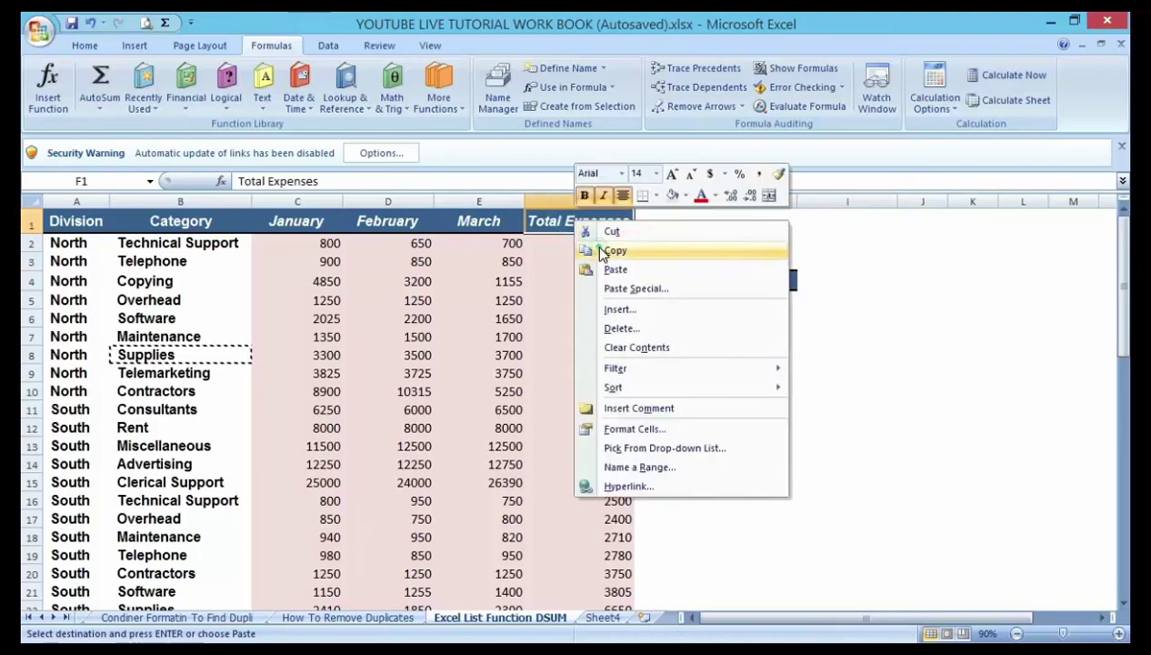
{"action": "left_click", "coordinate": [601, 253]}
{"action": "left_click", "coordinate": [822, 284]}
{"action": "right_click", "coordinate": [828, 287]}
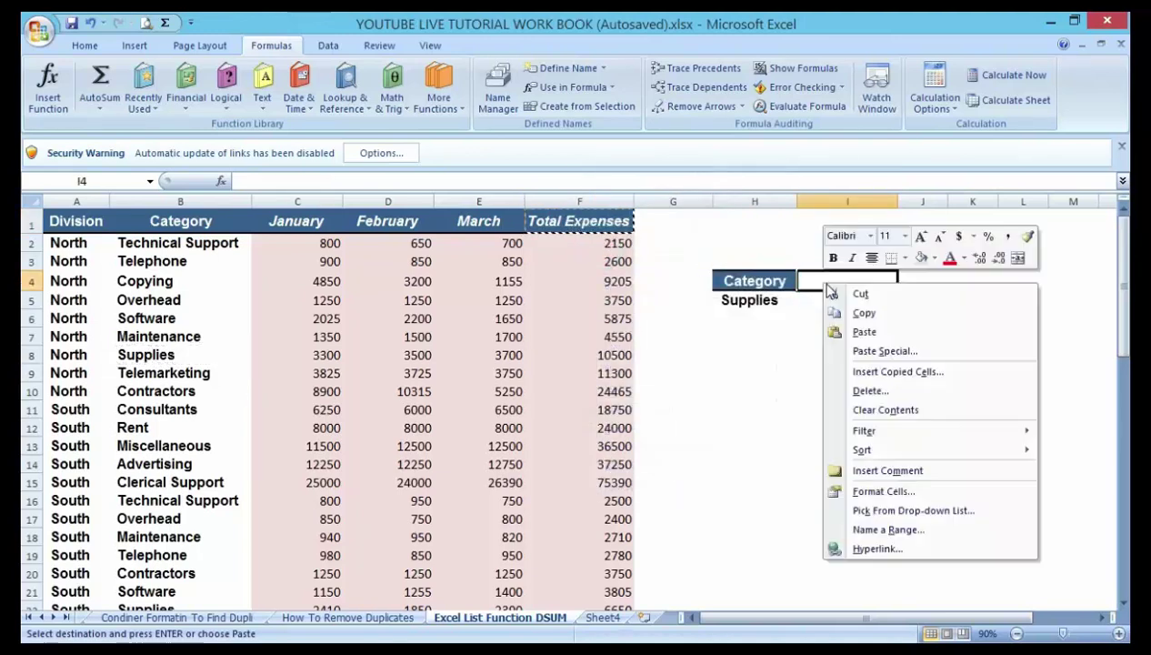
{"action": "left_click", "coordinate": [866, 332]}
{"action": "left_click", "coordinate": [866, 342]}
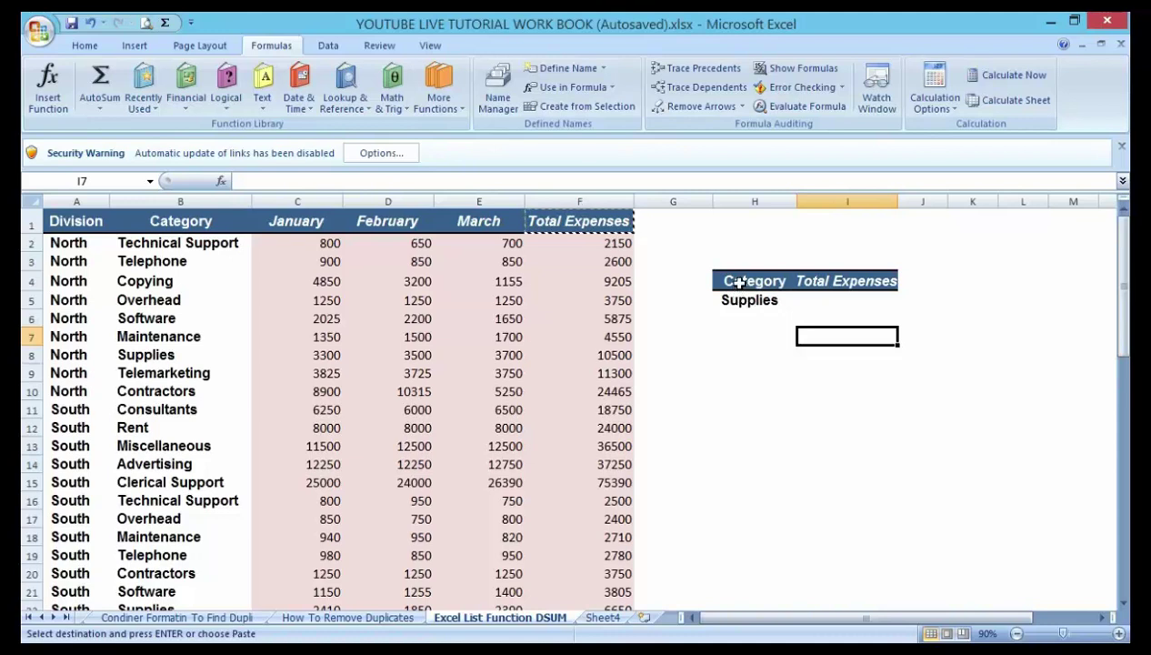
{"action": "key", "text": "Escape"}
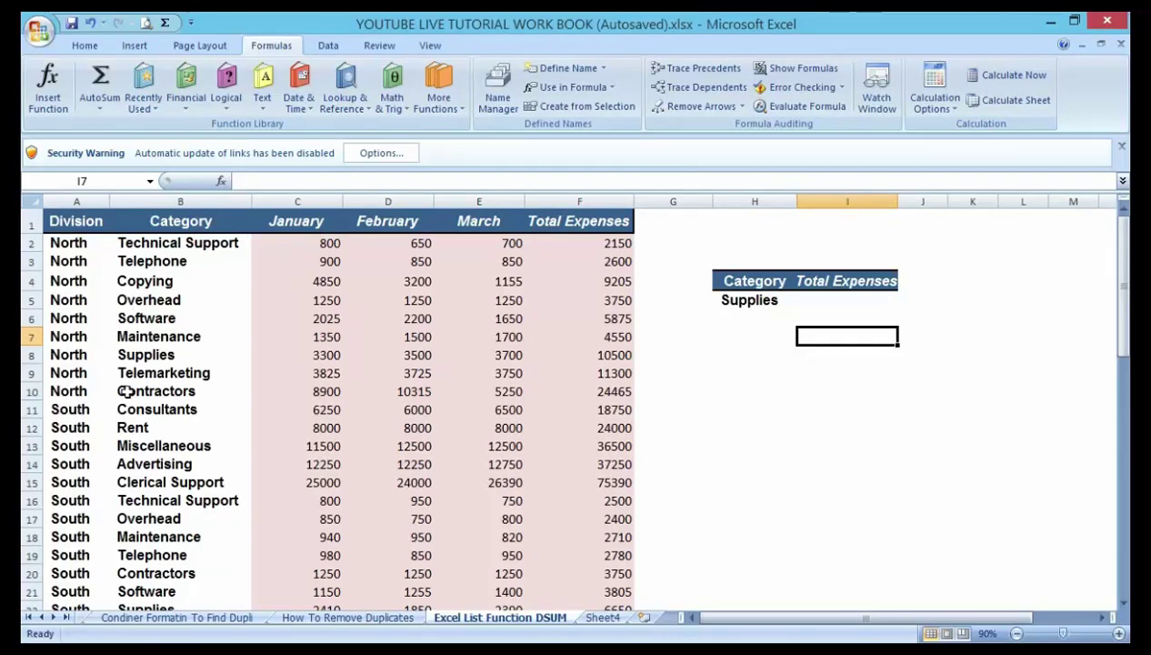
{"action": "left_click", "coordinate": [130, 356]}
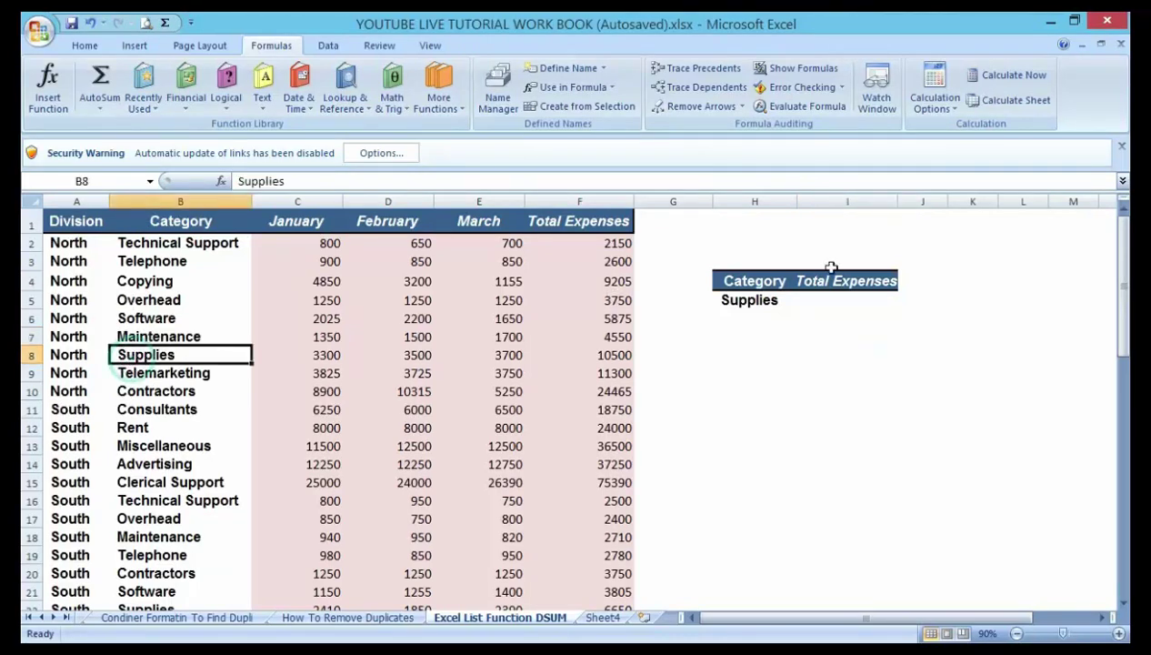
{"action": "left_click", "coordinate": [779, 282]}
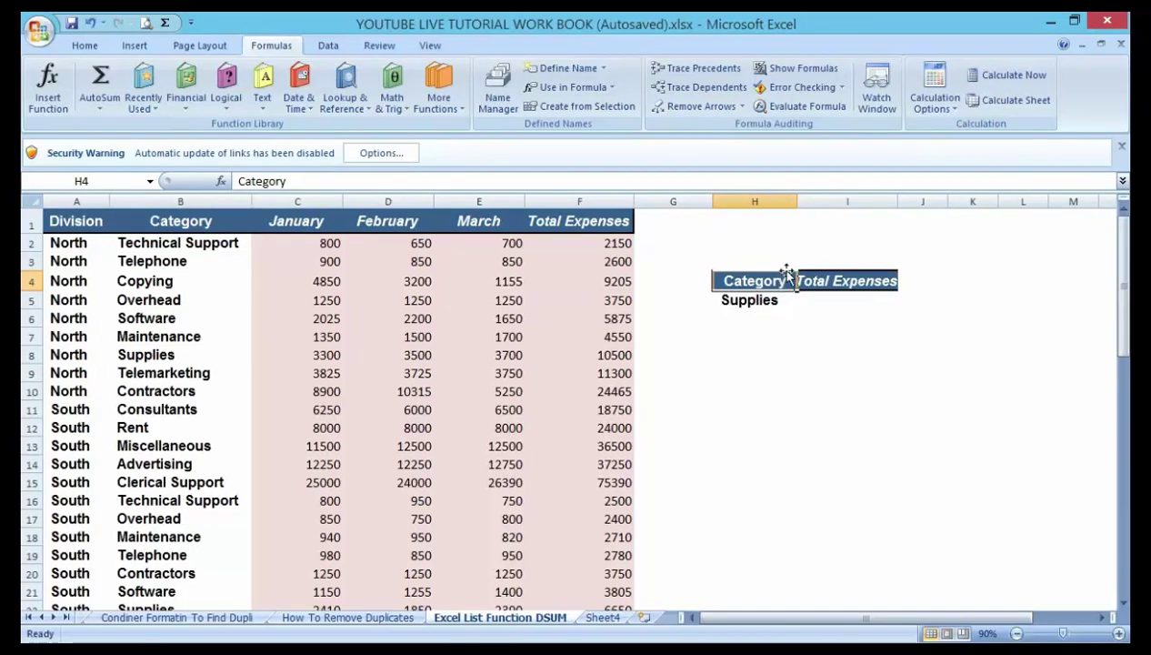
Search the function library for DSUM and insert that function into cell I5
{"action": "left_click", "coordinate": [831, 300]}
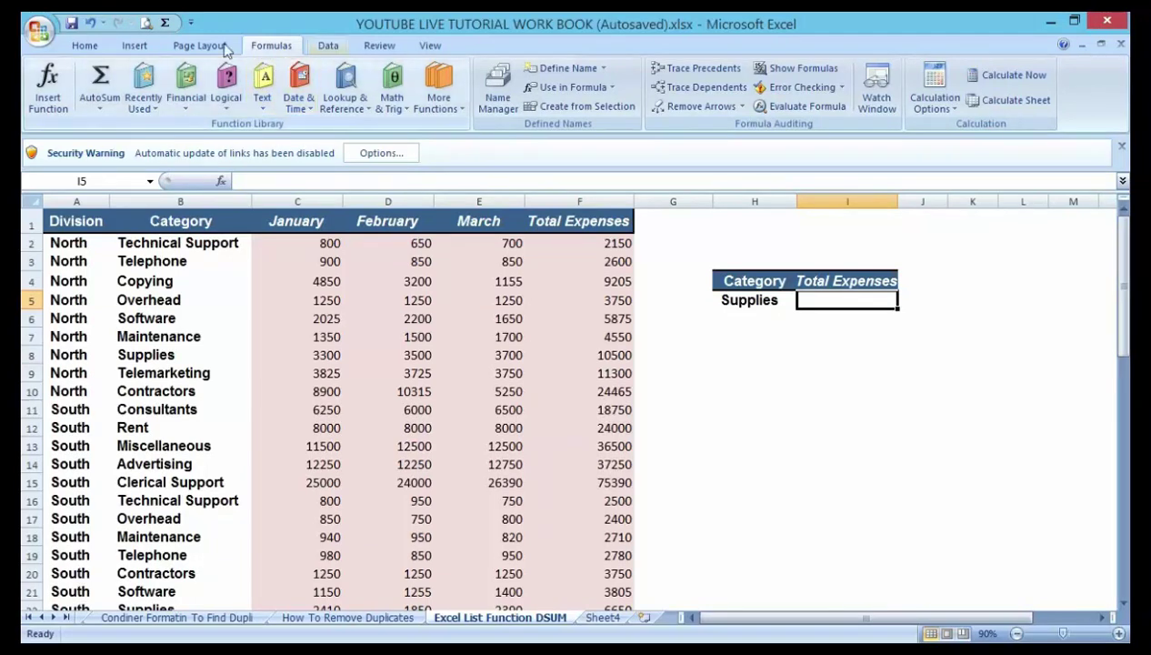
{"action": "left_click", "coordinate": [83, 45]}
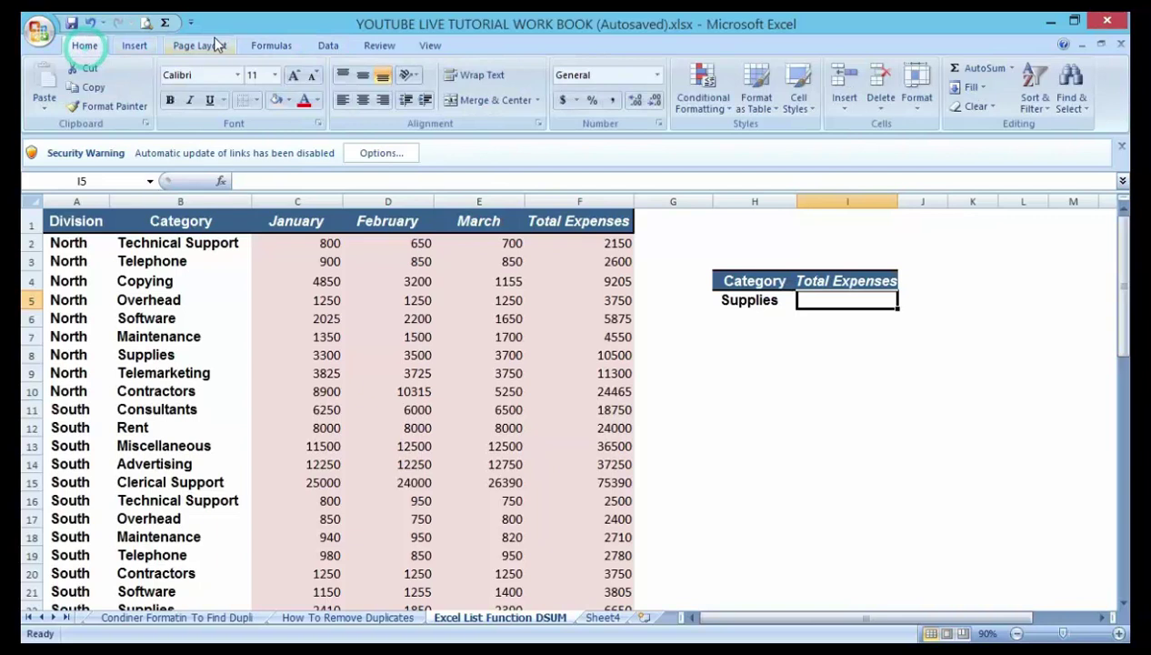
{"action": "left_click", "coordinate": [281, 47]}
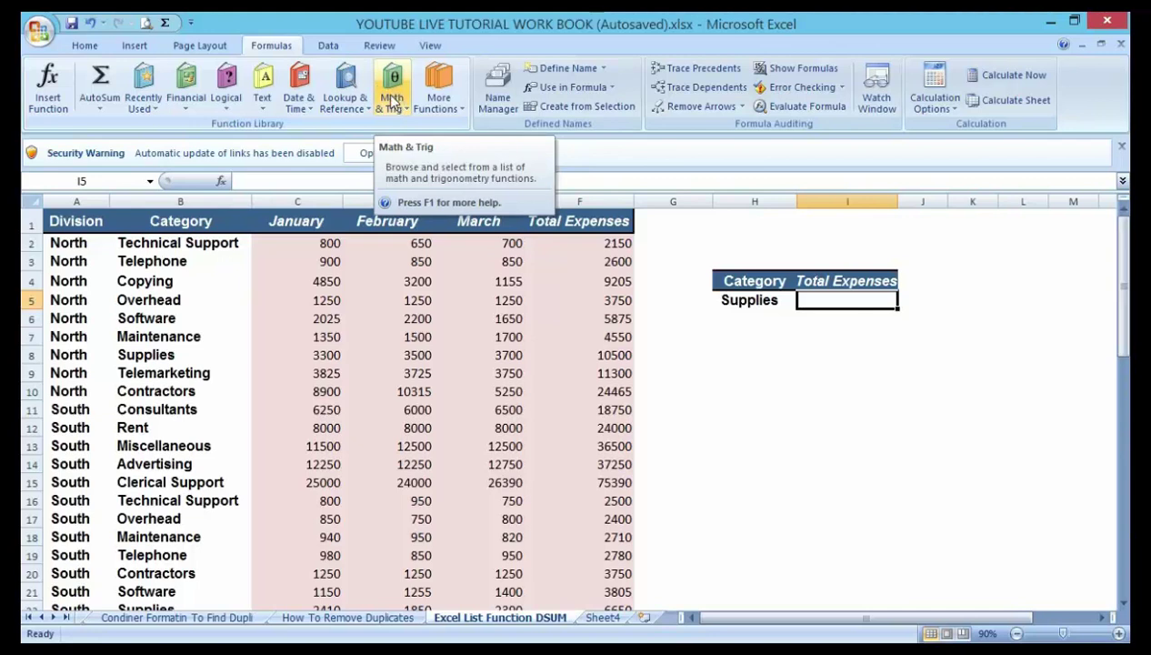
{"action": "left_click", "coordinate": [50, 93]}
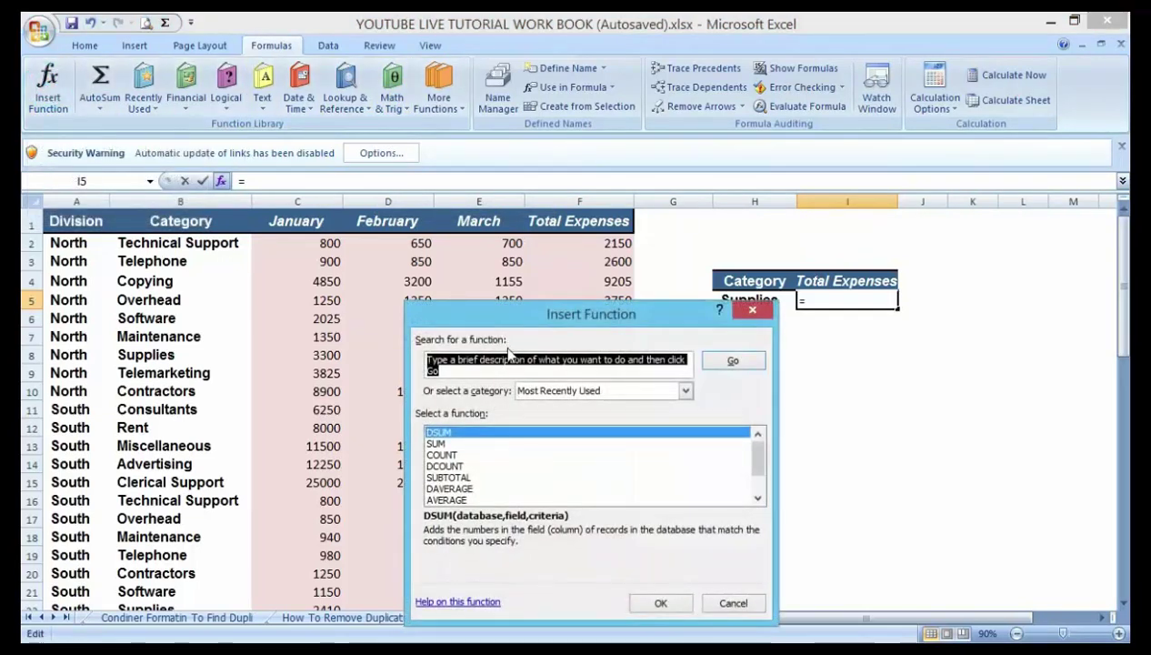
{"action": "left_click_drag", "start_coordinate": [532, 315], "coordinate": [464, 252]}
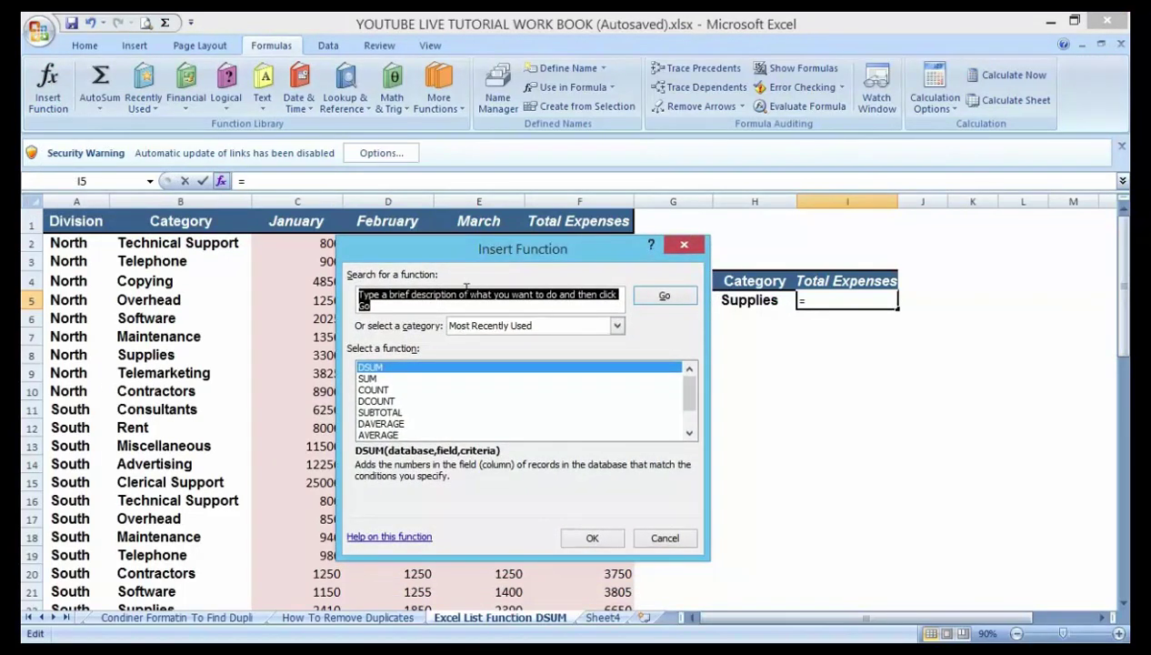
{"action": "left_click", "coordinate": [467, 289]}
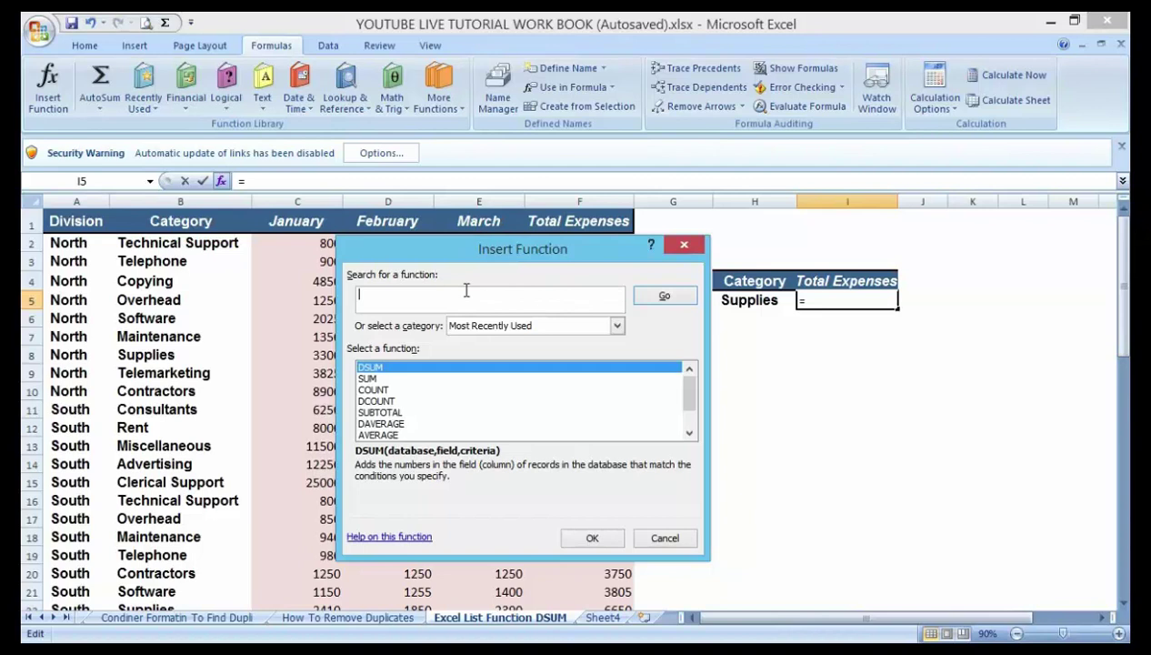
{"action": "type", "text": "DSUM"}
{"action": "left_click", "coordinate": [661, 297]}
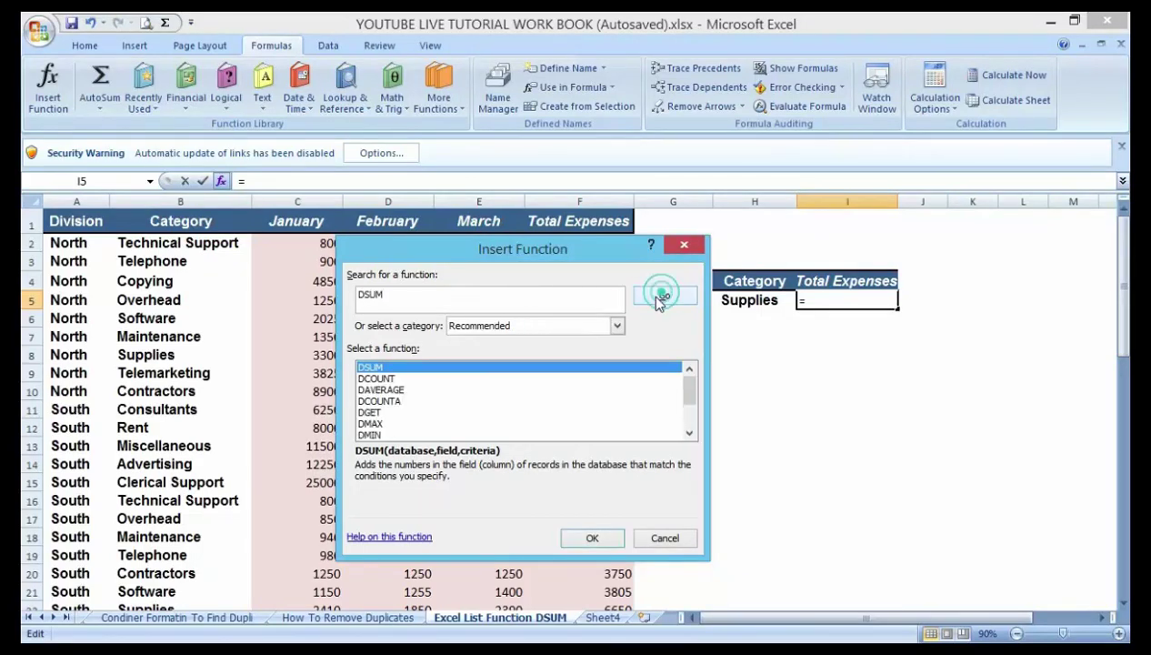
{"action": "left_click", "coordinate": [592, 534]}
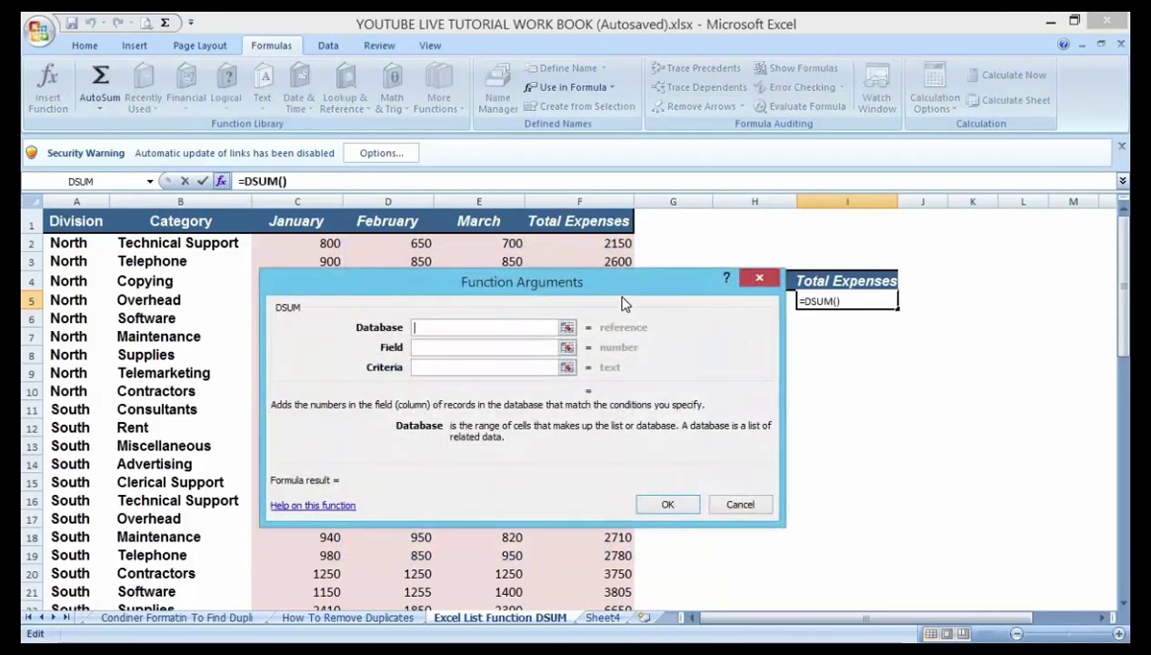
Move the arguments dialog off the data and set DSUM's Database argument to the whole table, A1:F59
{"action": "left_click_drag", "start_coordinate": [610, 284], "coordinate": [551, 276]}
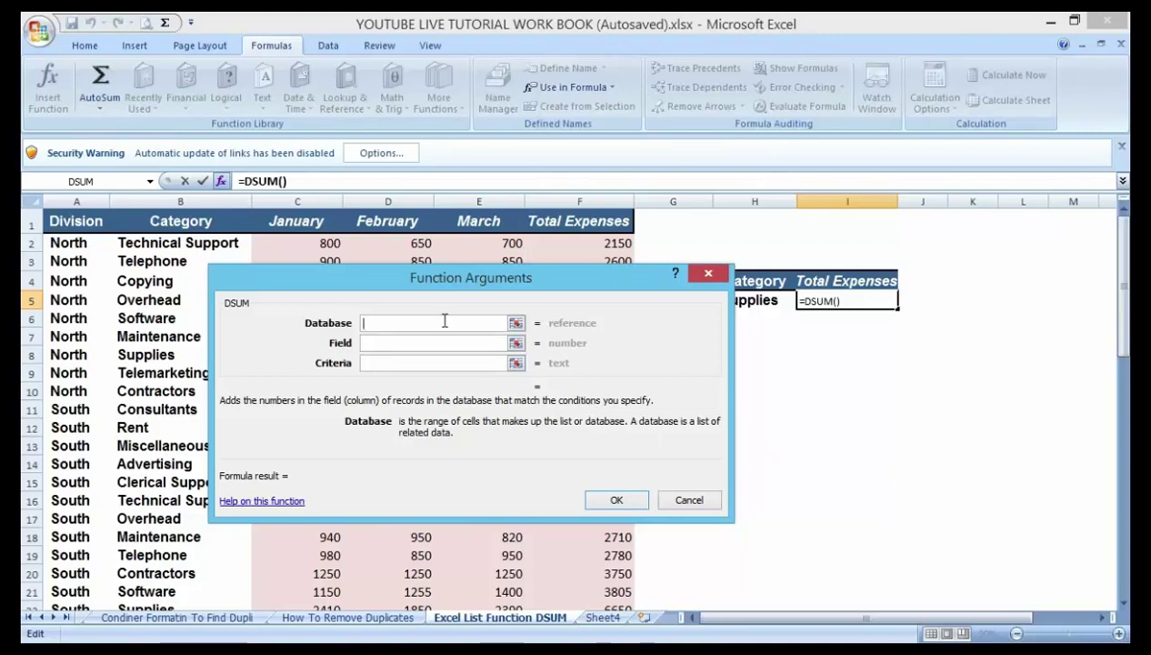
{"action": "left_click_drag", "start_coordinate": [396, 291], "coordinate": [745, 346]}
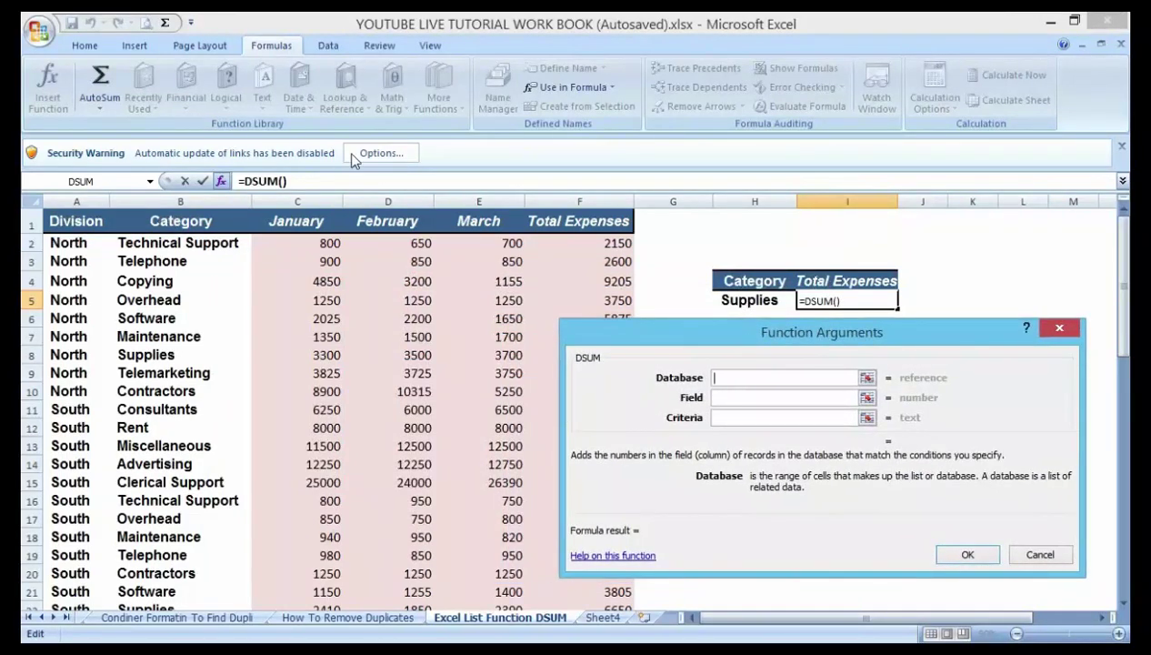
{"action": "left_click", "coordinate": [81, 223]}
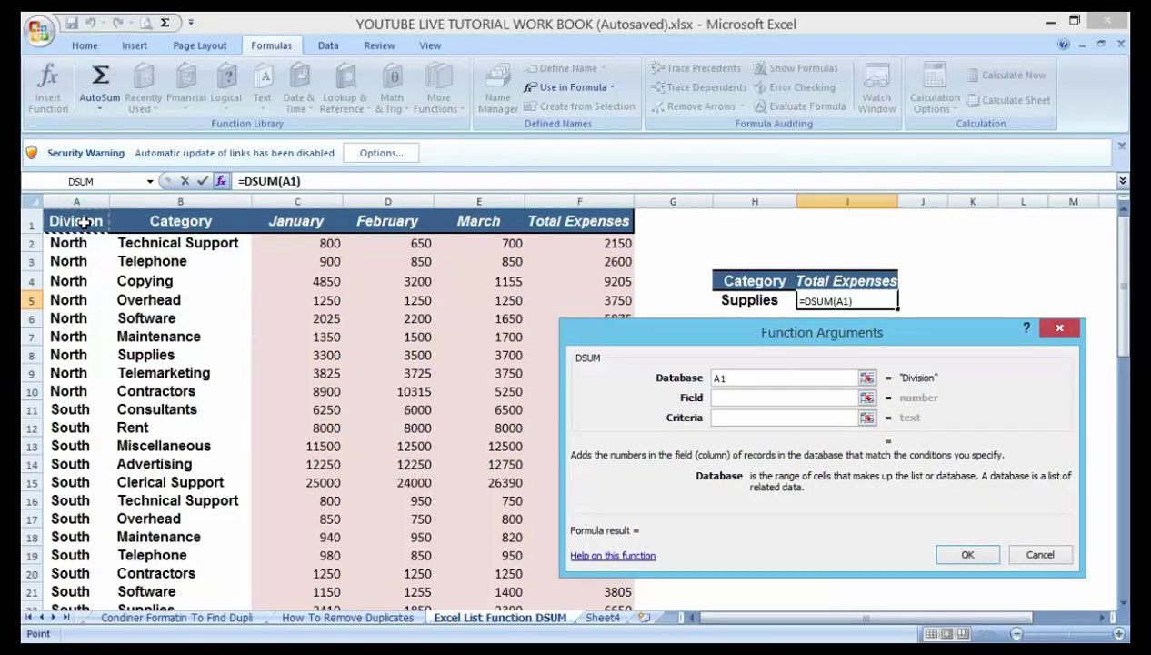
{"action": "key", "text": "ctrl+shift+Down"}
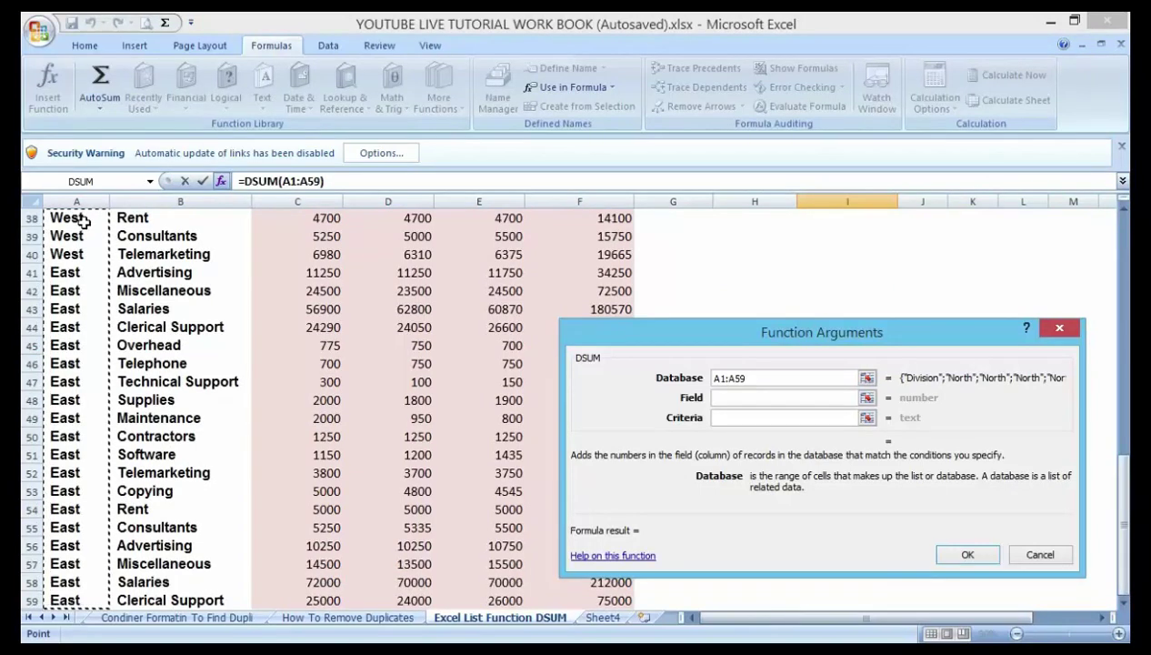
{"action": "key", "text": "ctrl+shift+Right"}
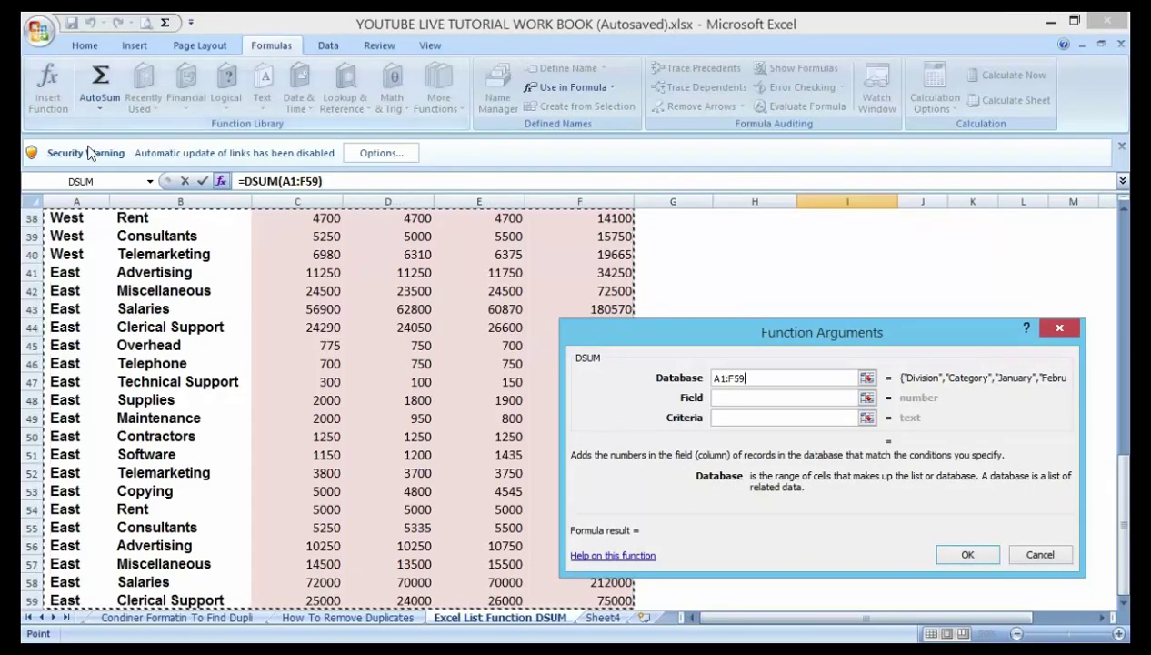
Set DSUM's Field argument to the Total Expenses header cell, F1
{"action": "left_click", "coordinate": [766, 397]}
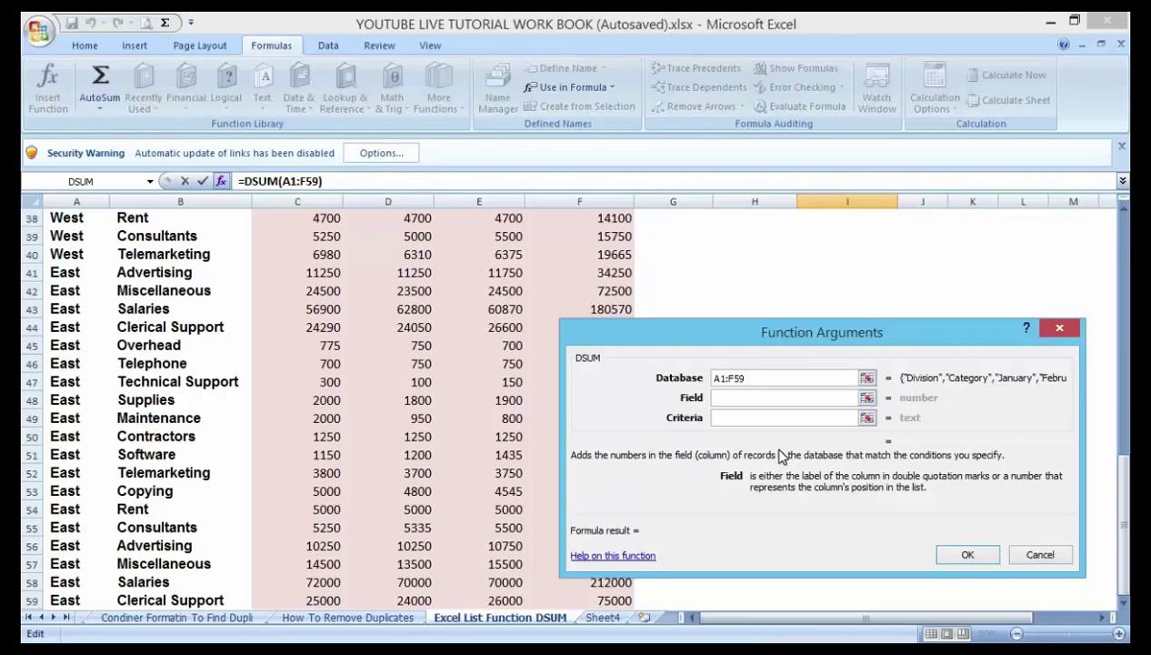
{"action": "left_click_drag", "start_coordinate": [1119, 468], "coordinate": [1111, 233]}
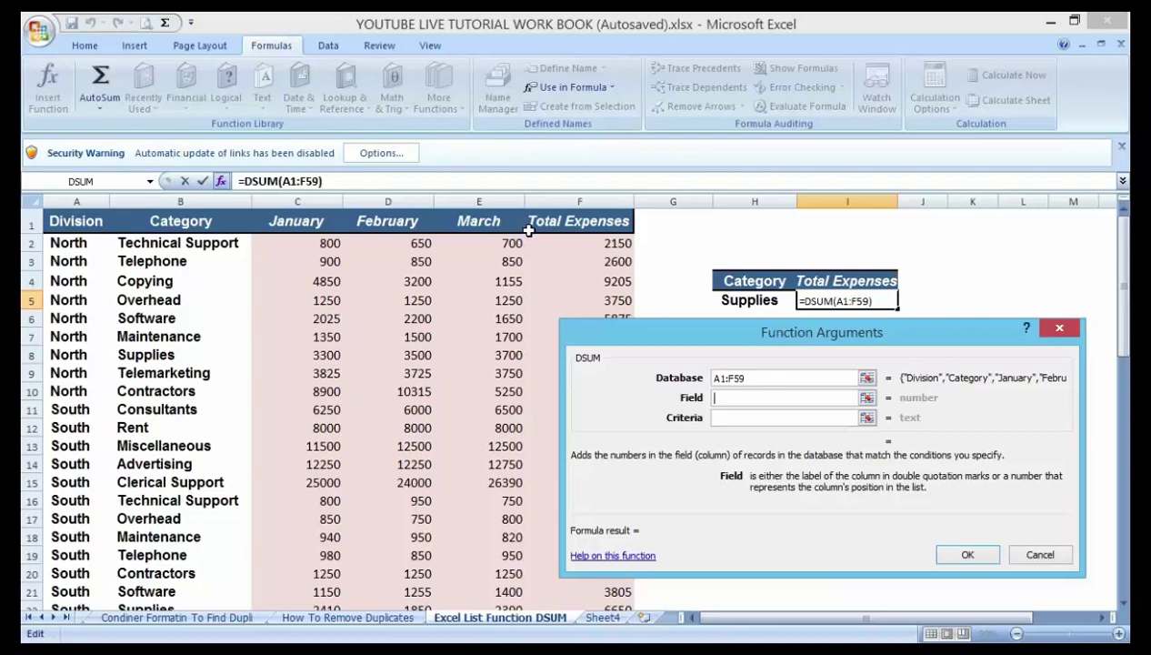
{"action": "left_click", "coordinate": [564, 222]}
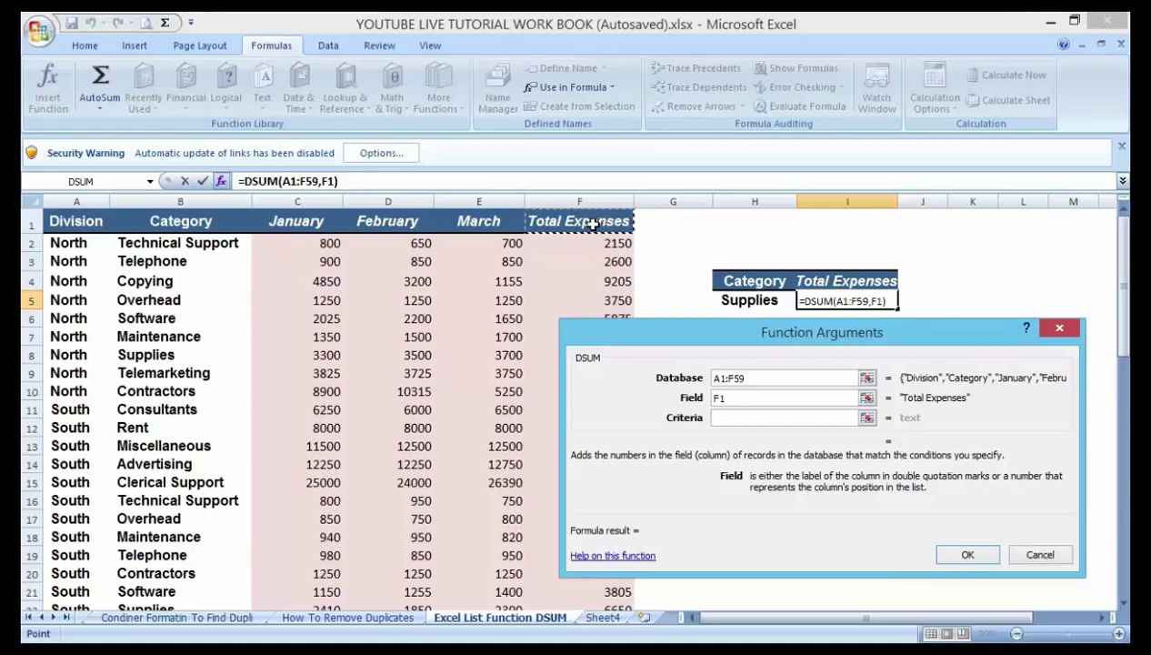
Set DSUM's Criteria argument to H4:H5, the Category header and Supplies cell, and complete the function
{"action": "left_click", "coordinate": [729, 417]}
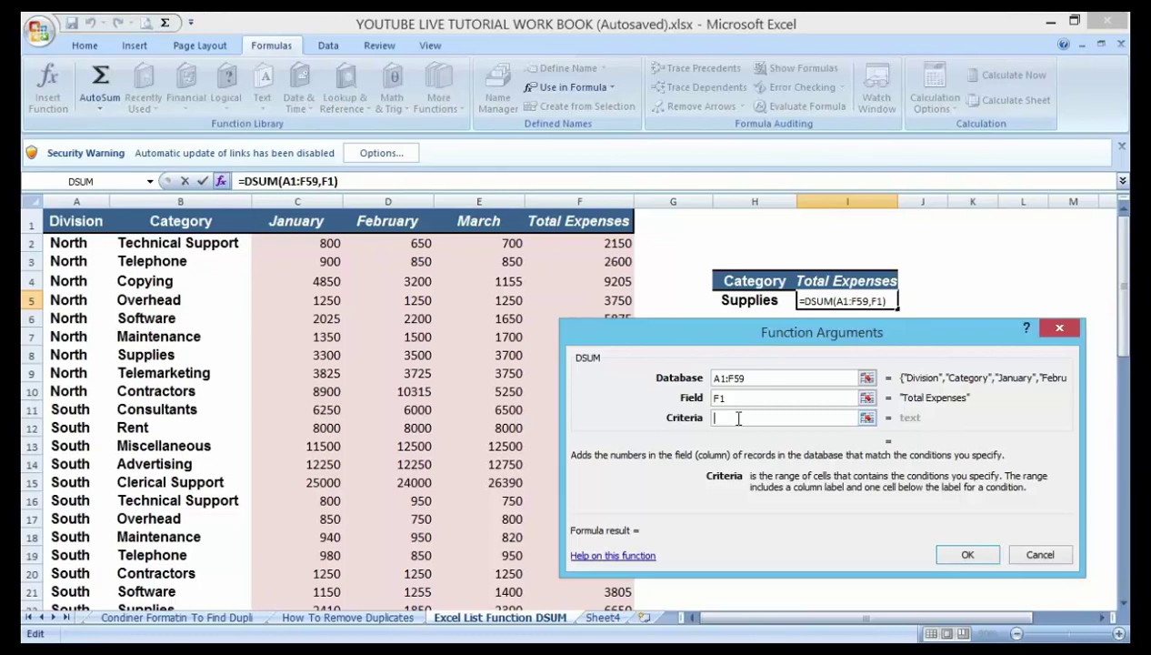
{"action": "left_click_drag", "start_coordinate": [867, 338], "coordinate": [479, 303]}
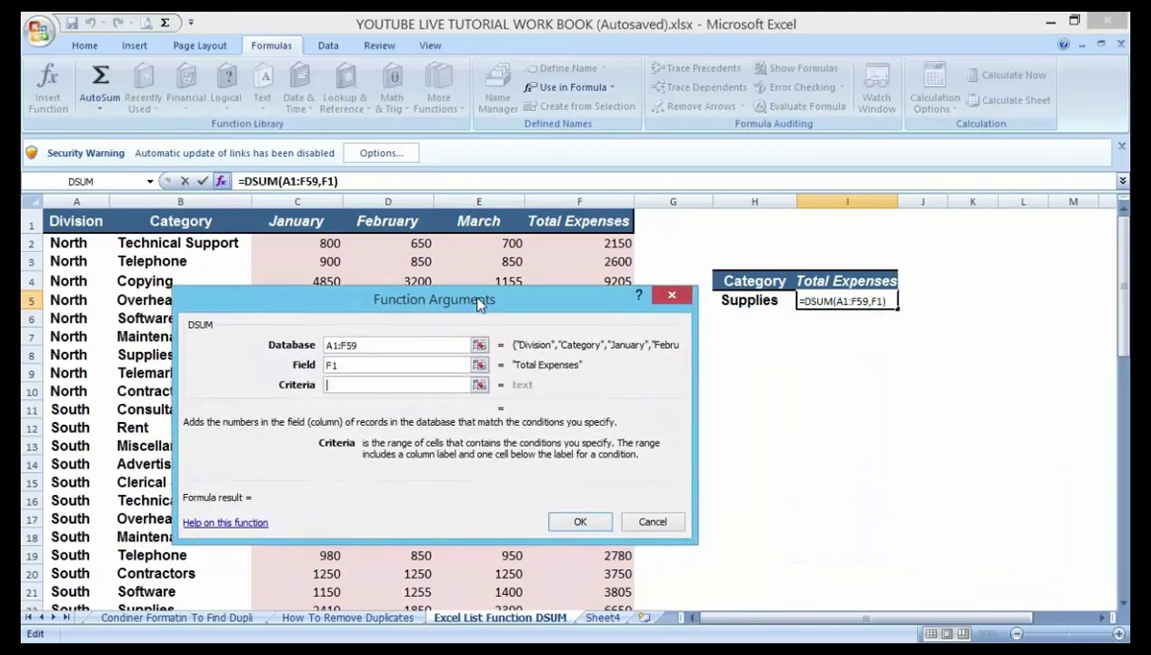
{"action": "left_click", "coordinate": [744, 280]}
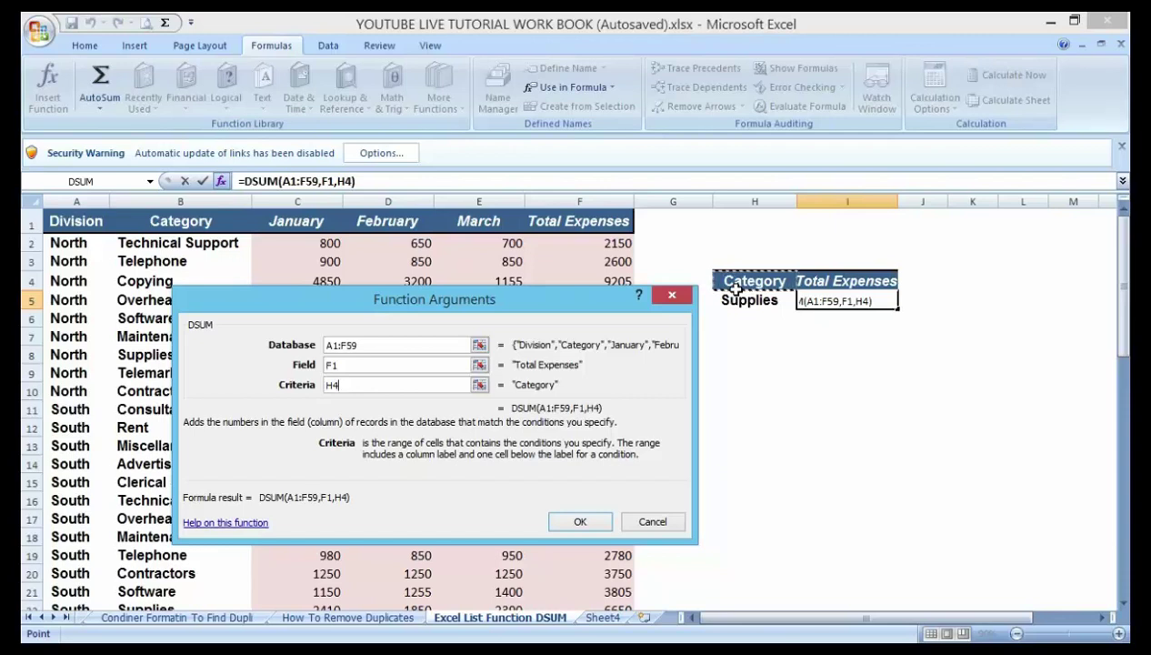
{"action": "key", "text": "shift+Down"}
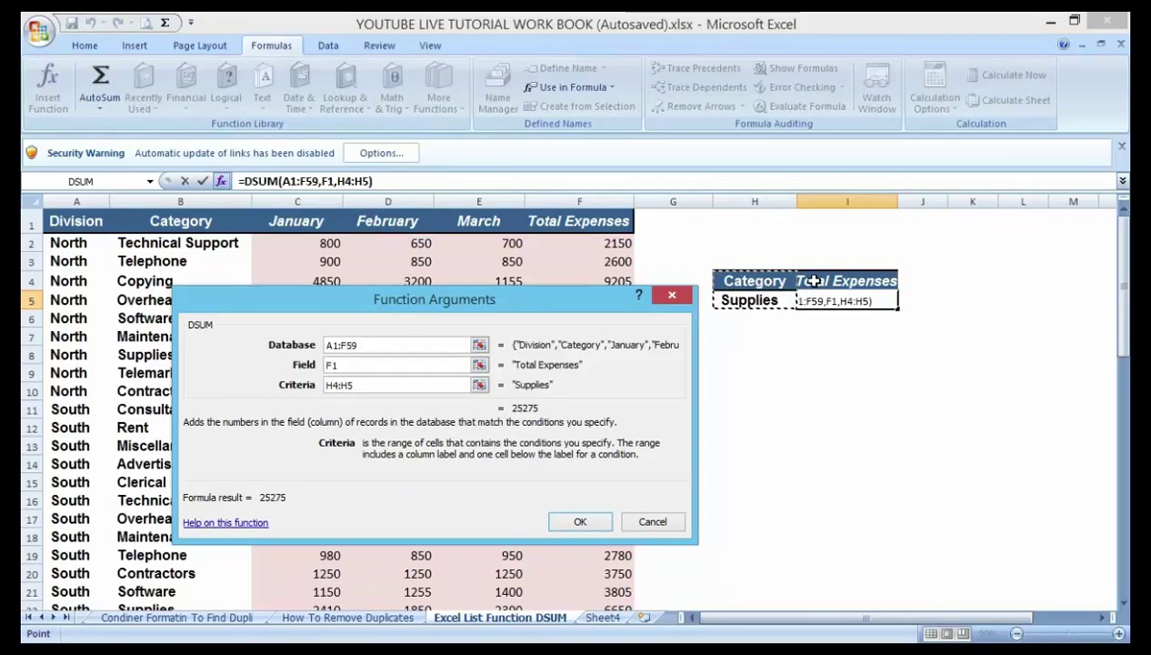
{"action": "left_click_drag", "start_coordinate": [604, 307], "coordinate": [913, 351]}
{"action": "left_click", "coordinate": [887, 564]}
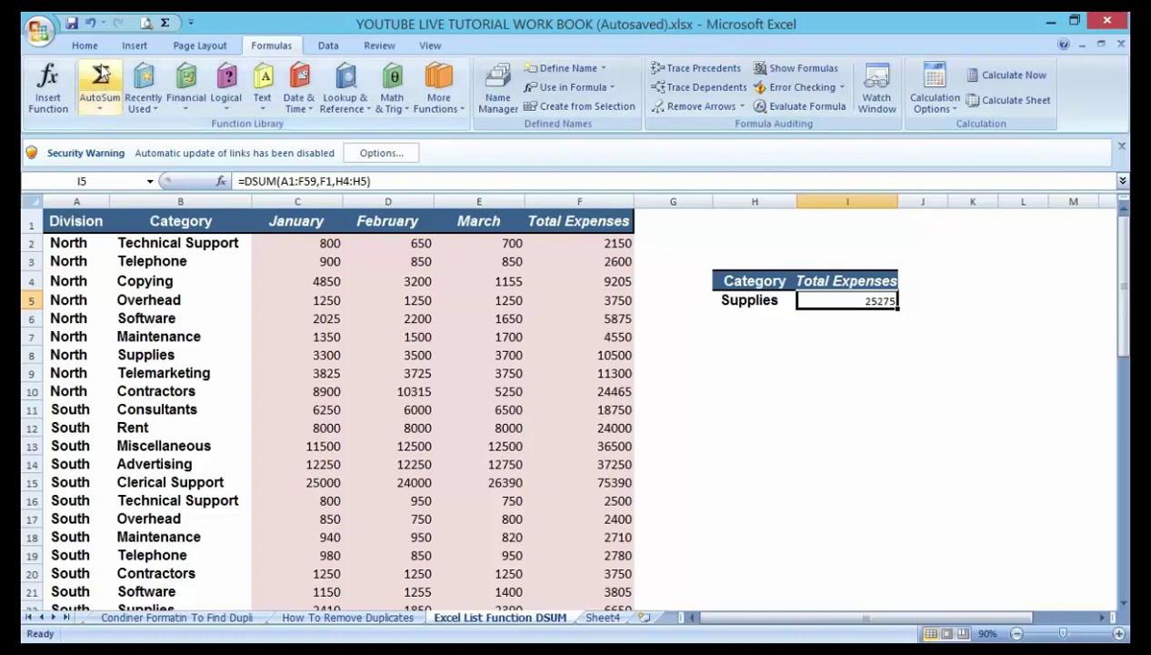
Make the DSUM result in I5 bold and set its font size to 13
{"action": "left_click", "coordinate": [84, 46]}
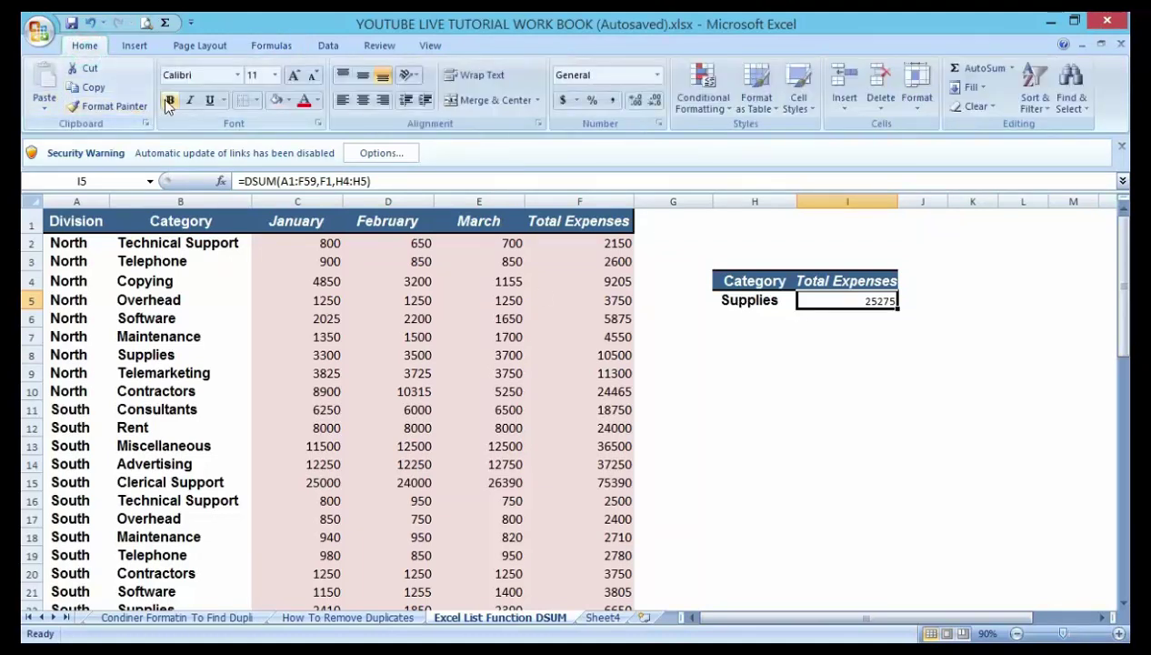
{"action": "left_click", "coordinate": [735, 372]}
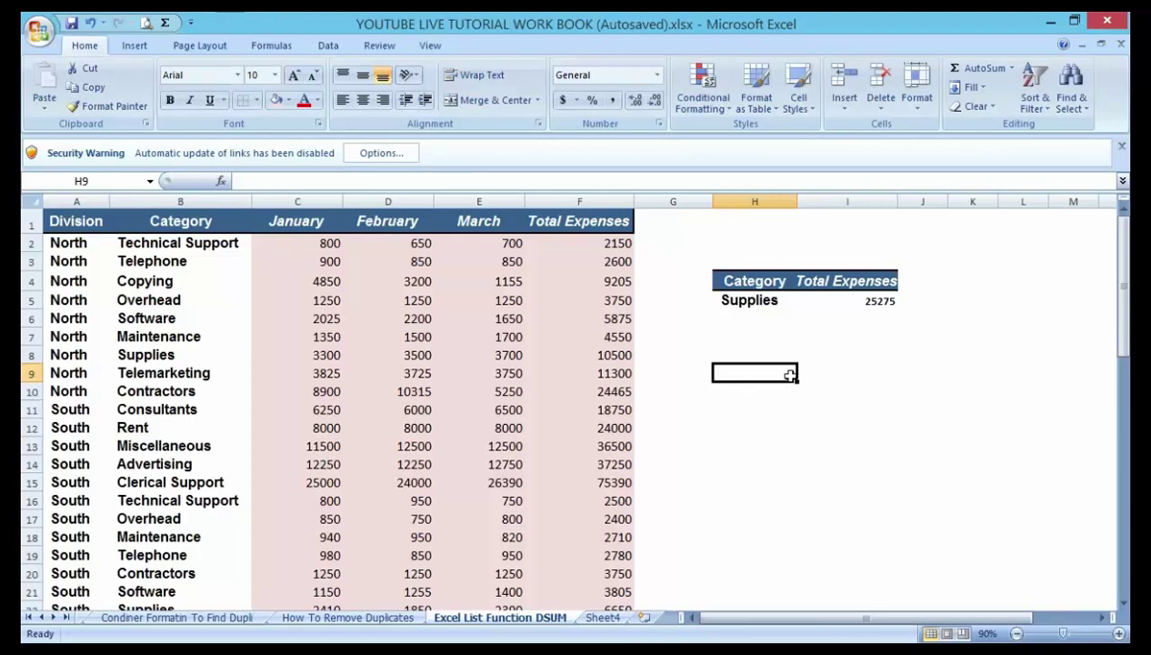
{"action": "left_click", "coordinate": [866, 301]}
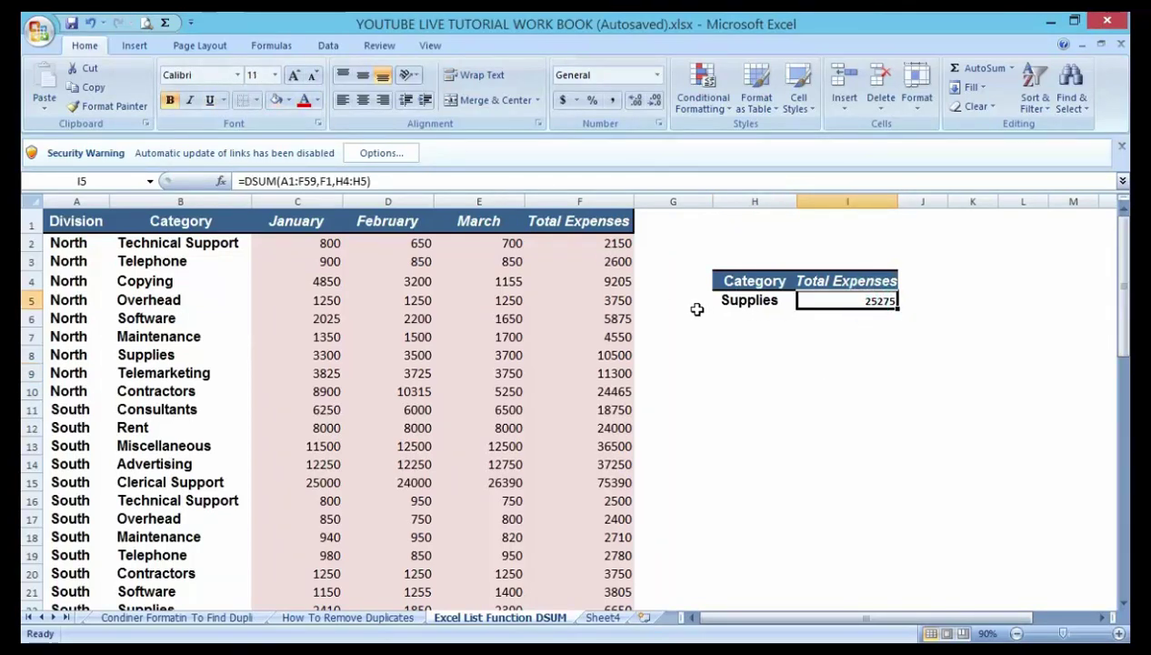
{"action": "left_click", "coordinate": [733, 301]}
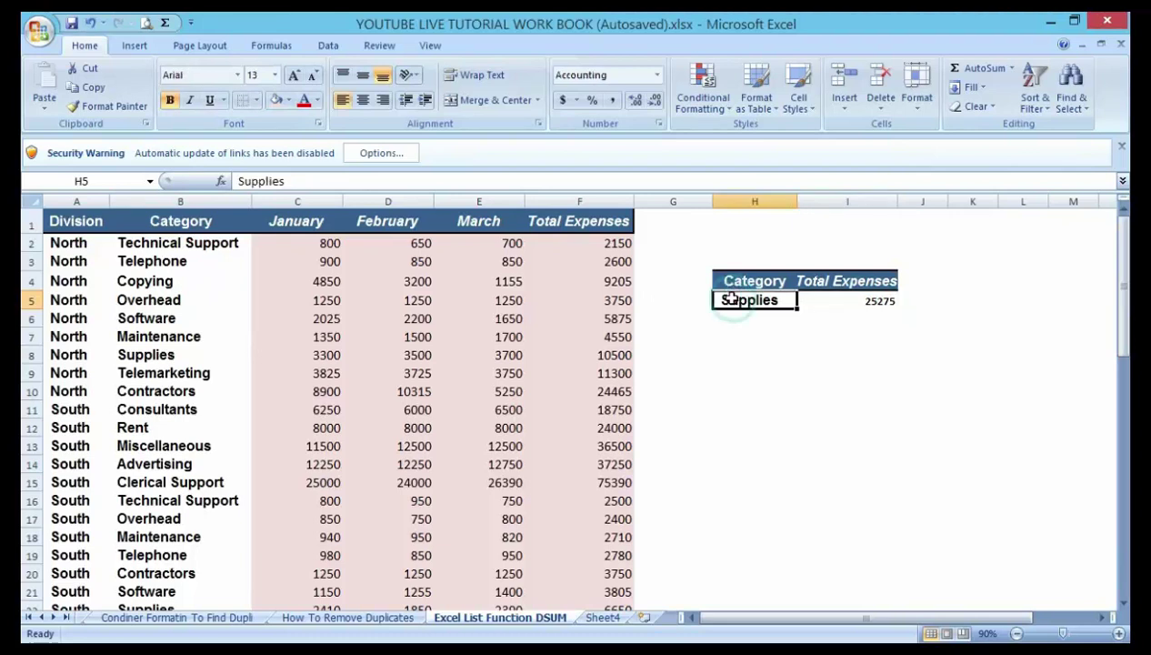
{"action": "left_click", "coordinate": [837, 301]}
{"action": "left_click", "coordinate": [275, 74]}
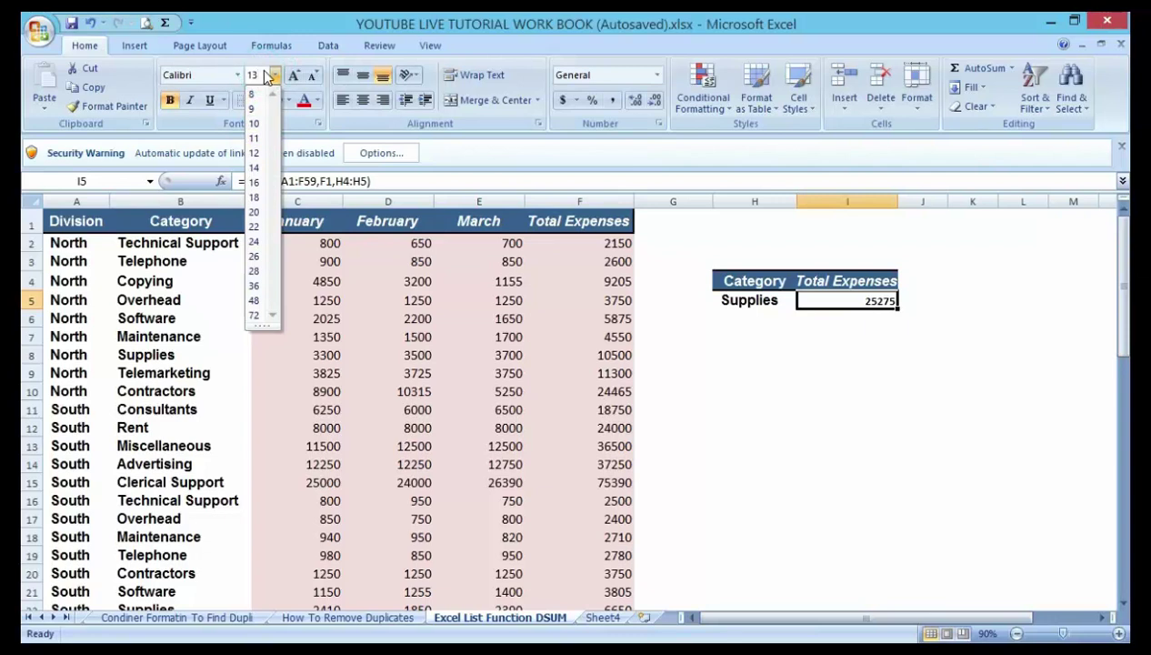
{"action": "type", "text": "13"}
{"action": "key", "text": "Return"}
{"action": "left_click", "coordinate": [754, 390]}
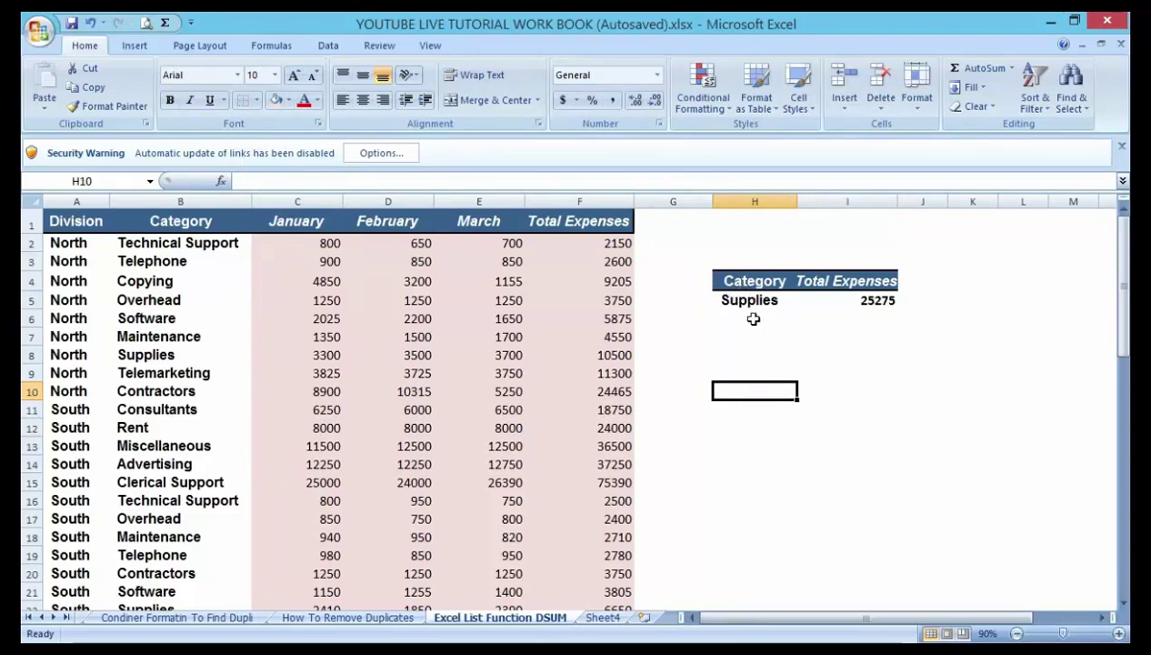
Replace the category criterion in H5 with Telephone
{"action": "left_click", "coordinate": [860, 300]}
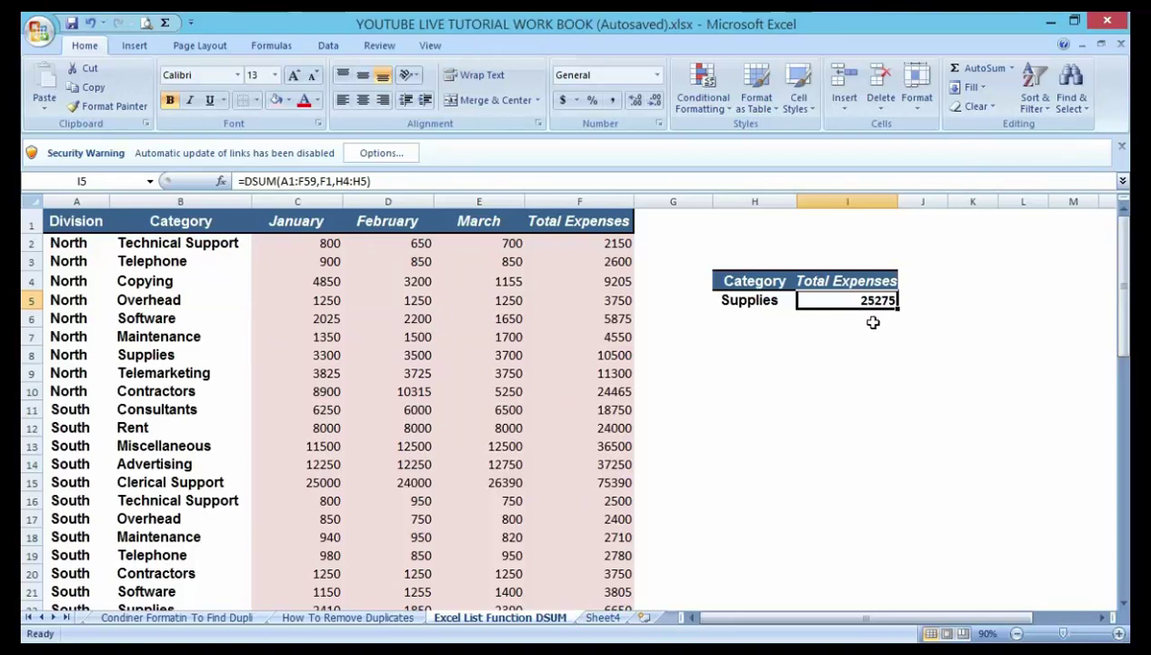
{"action": "left_click", "coordinate": [686, 478]}
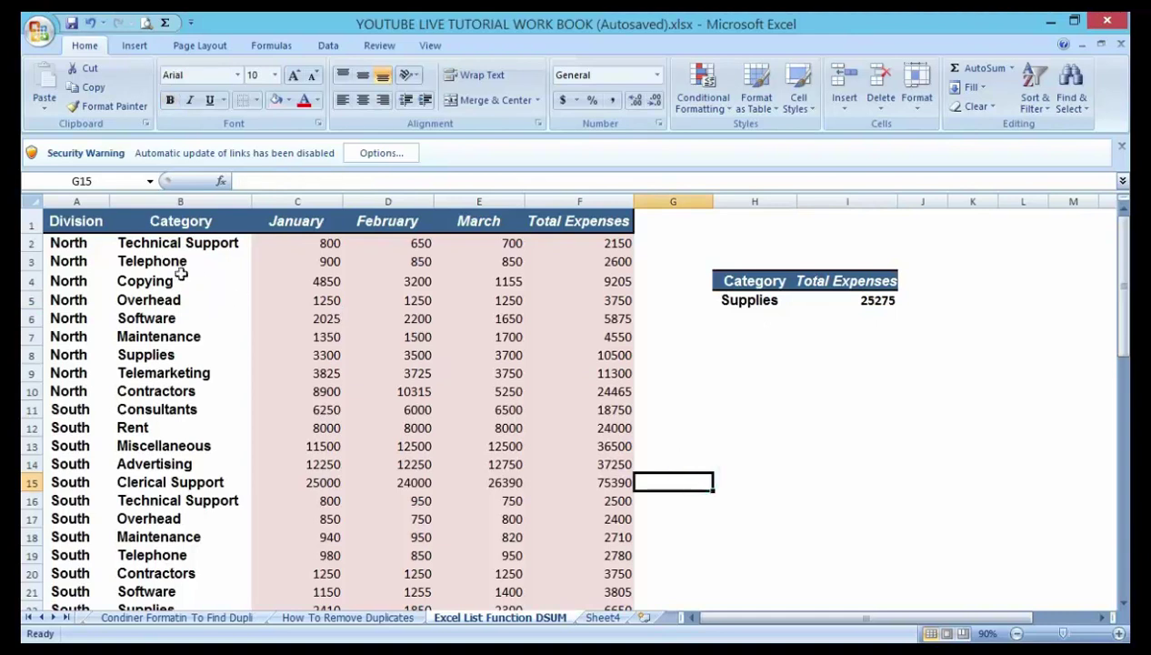
{"action": "left_click", "coordinate": [729, 300]}
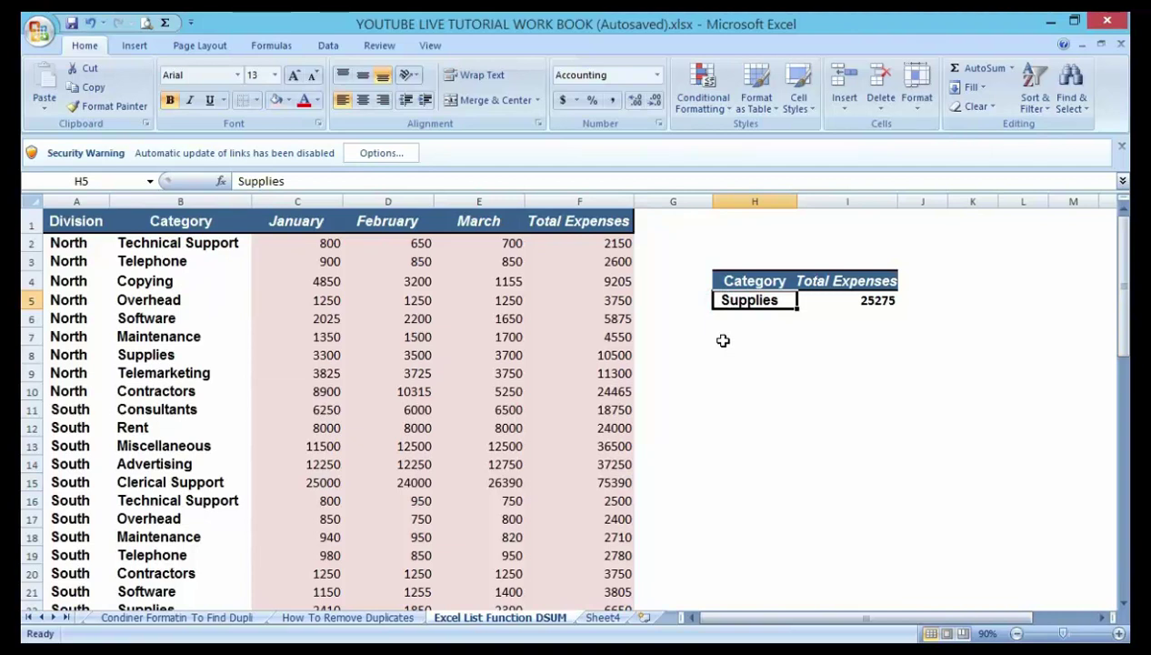
{"action": "type", "text": "Telephone"}
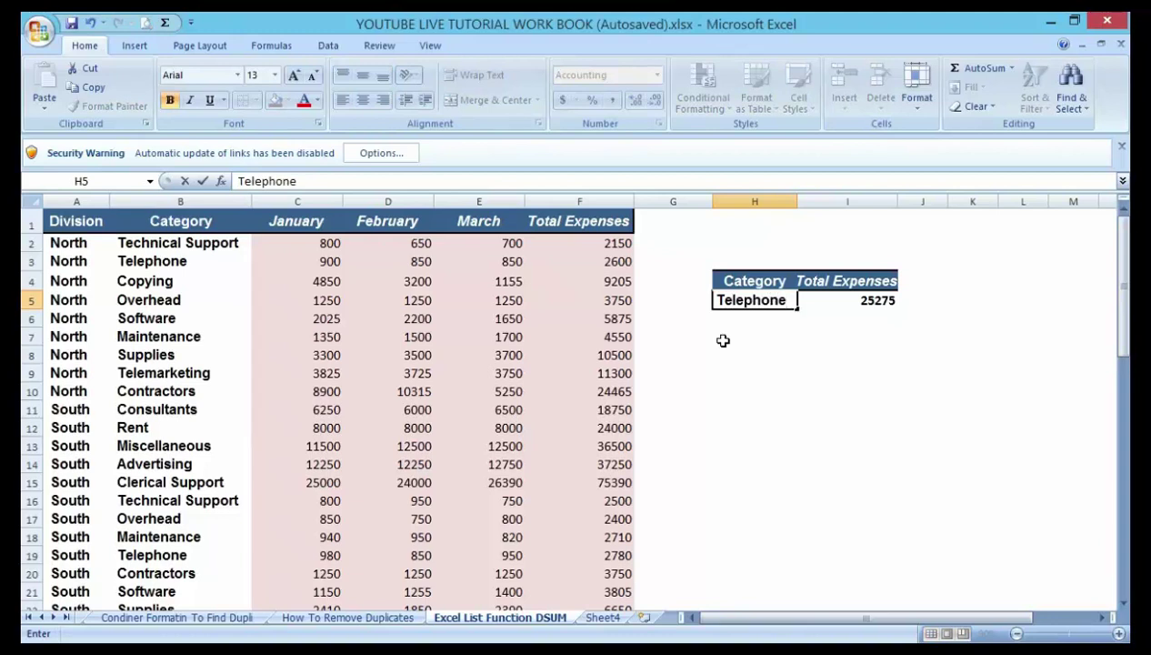
{"action": "key", "text": "Return"}
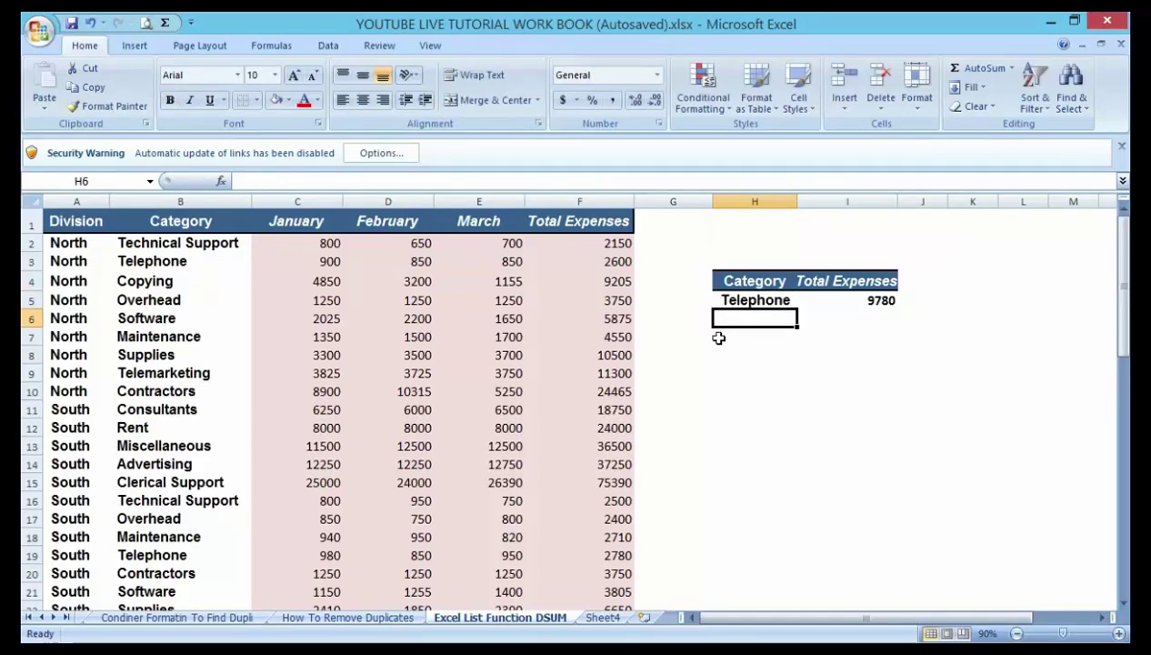
{"action": "left_click", "coordinate": [882, 303]}
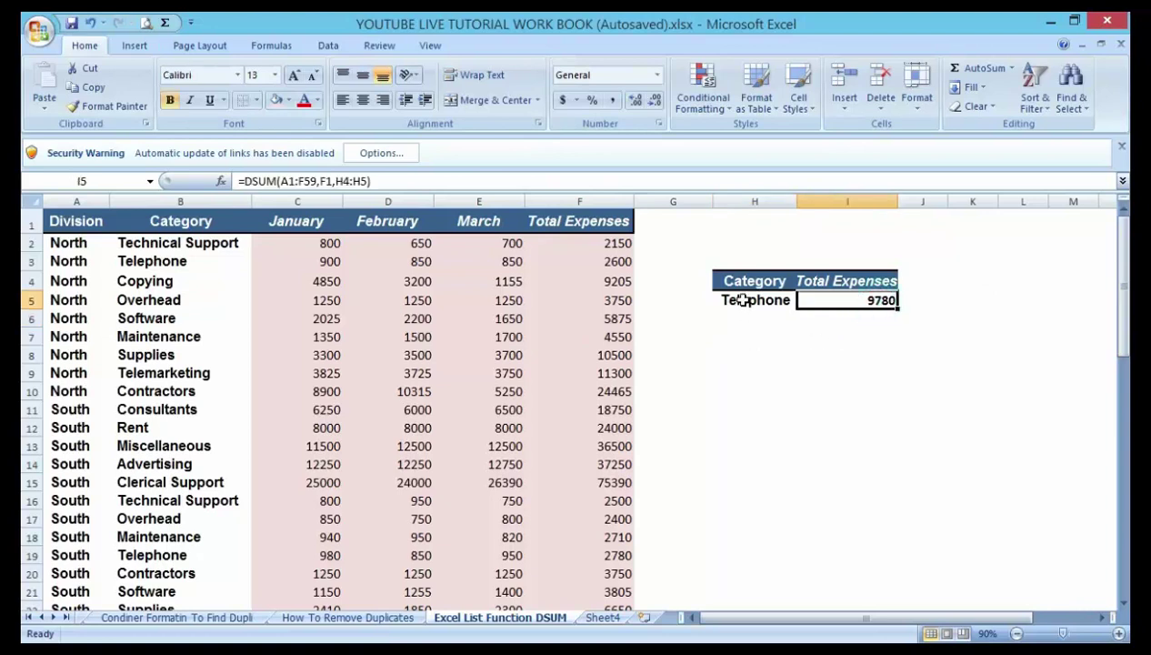
{"action": "left_click", "coordinate": [742, 300]}
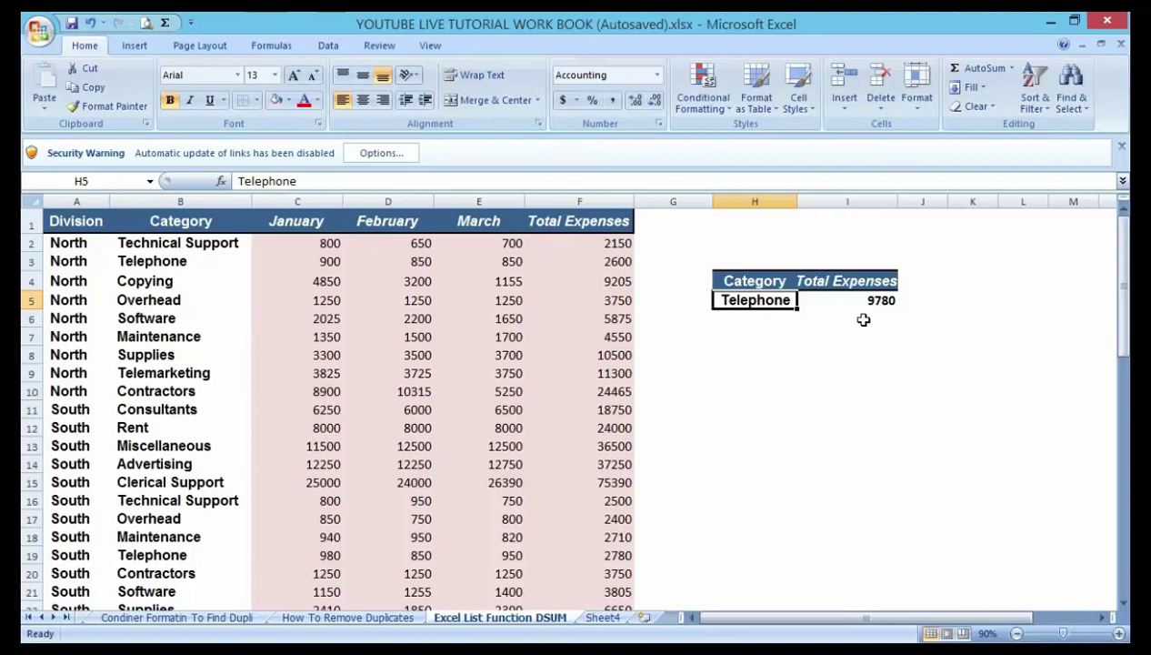
{"action": "left_click", "coordinate": [840, 356]}
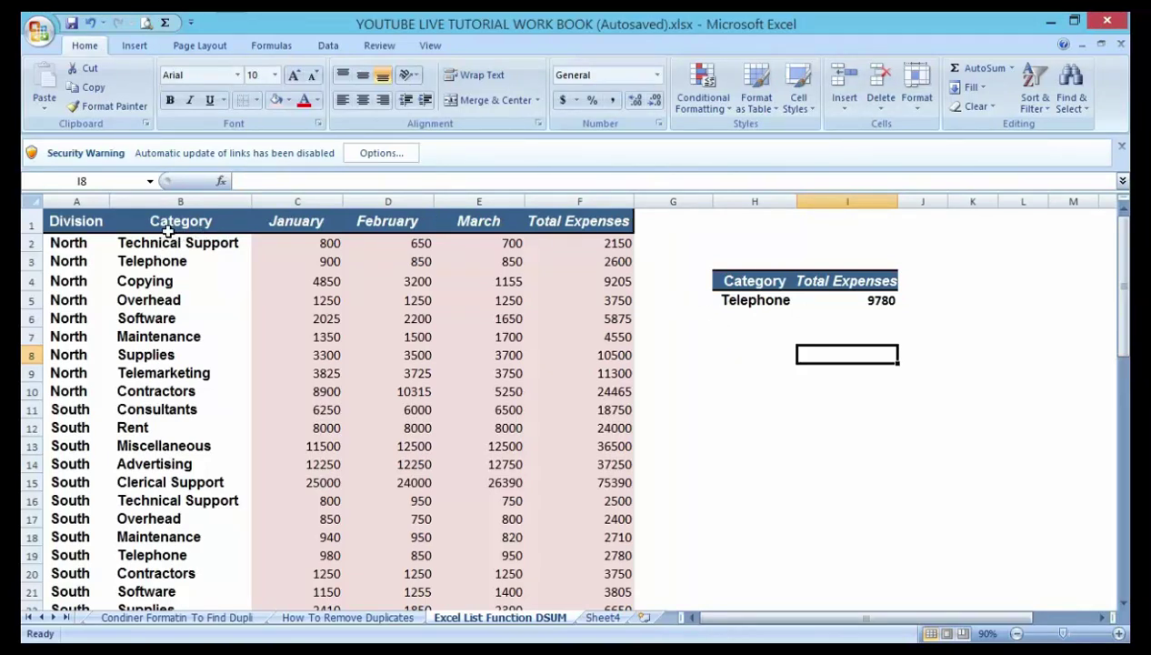
{"action": "left_click", "coordinate": [735, 368]}
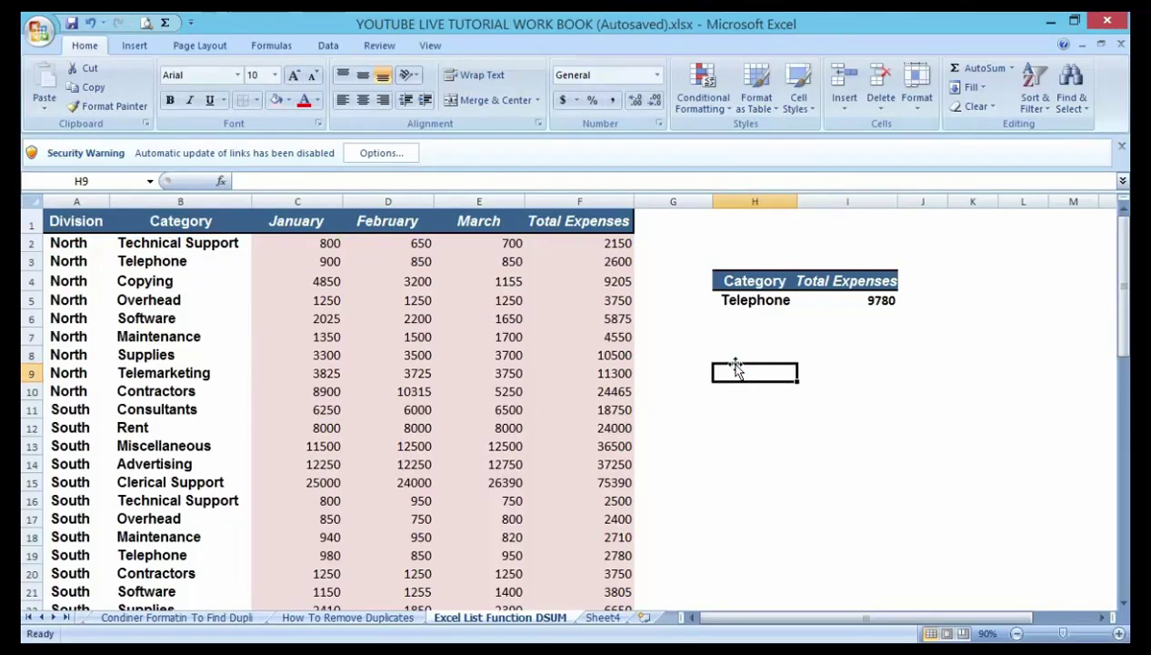
{"action": "left_click", "coordinate": [759, 424]}
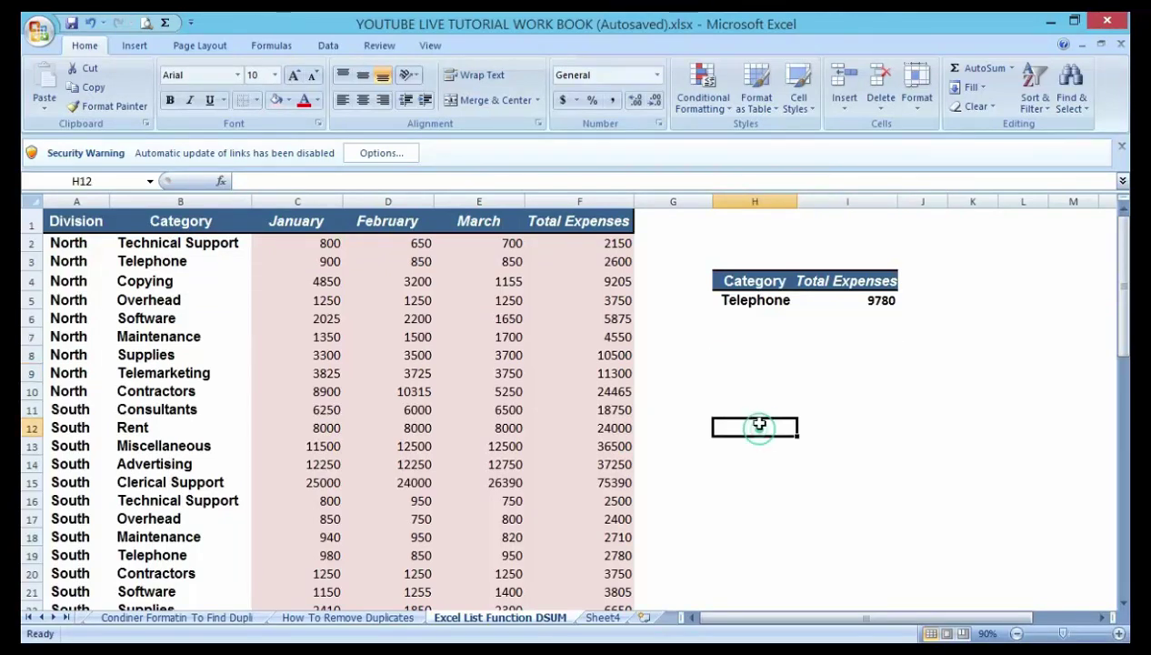
{"action": "left_click", "coordinate": [741, 374]}
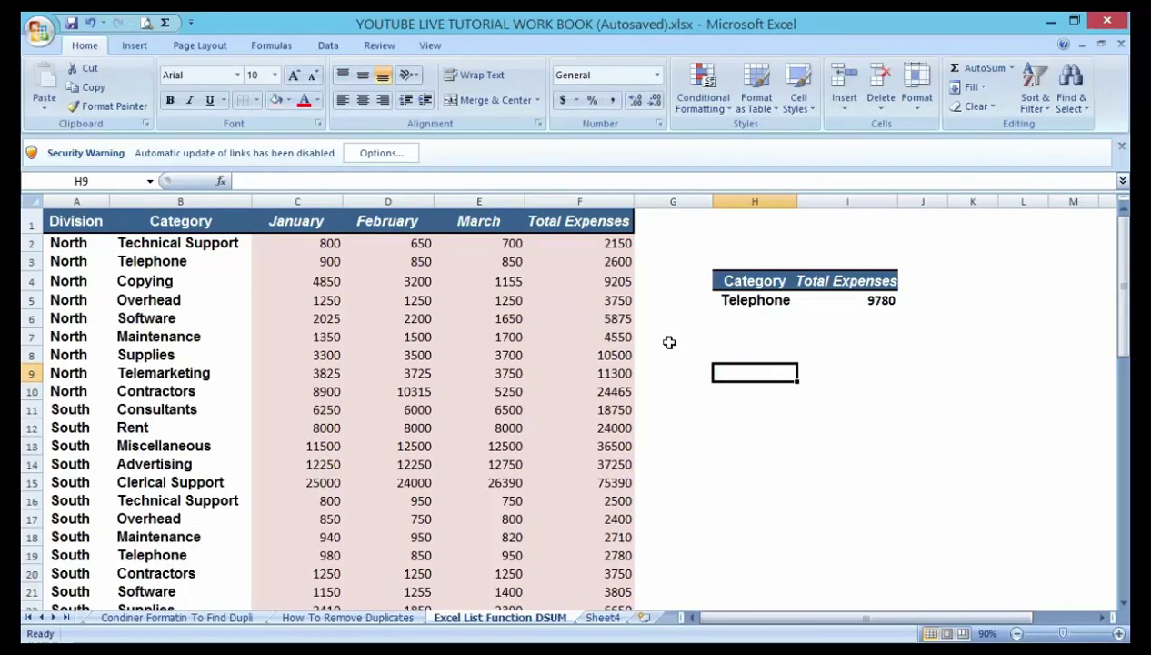
Copy the Category and Total Expenses headers from H4:I4 to H9:I9 and clear the copy selection
{"action": "left_click_drag", "start_coordinate": [743, 281], "coordinate": [850, 273]}
{"action": "right_click", "coordinate": [859, 284]}
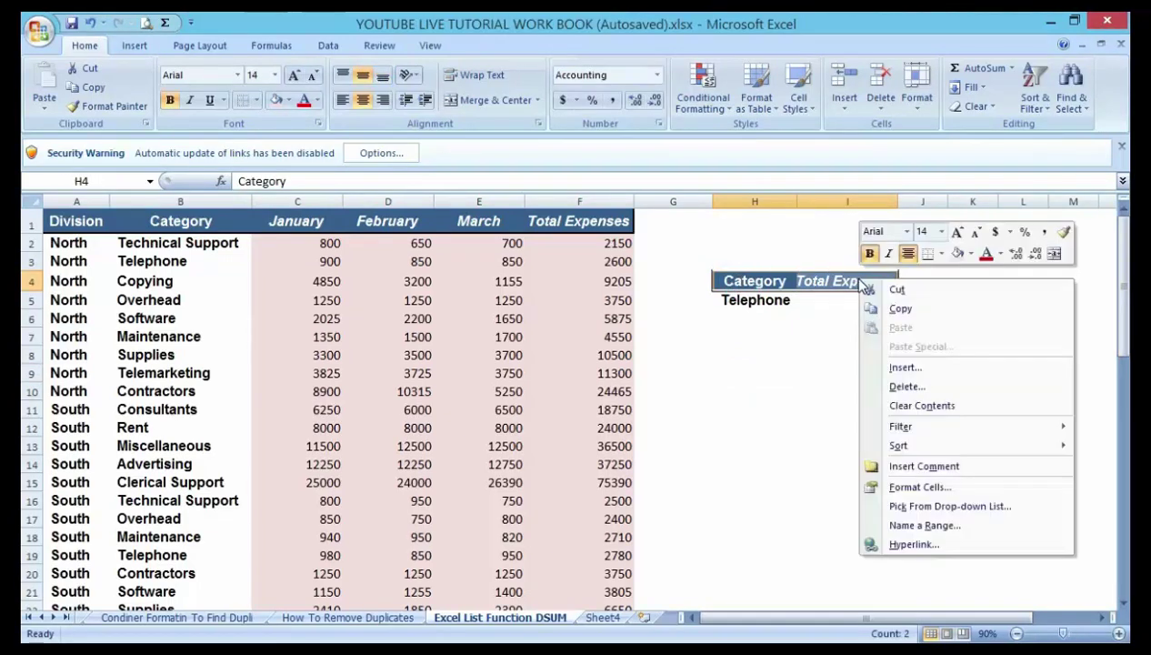
{"action": "left_click", "coordinate": [897, 309]}
{"action": "left_click", "coordinate": [736, 371]}
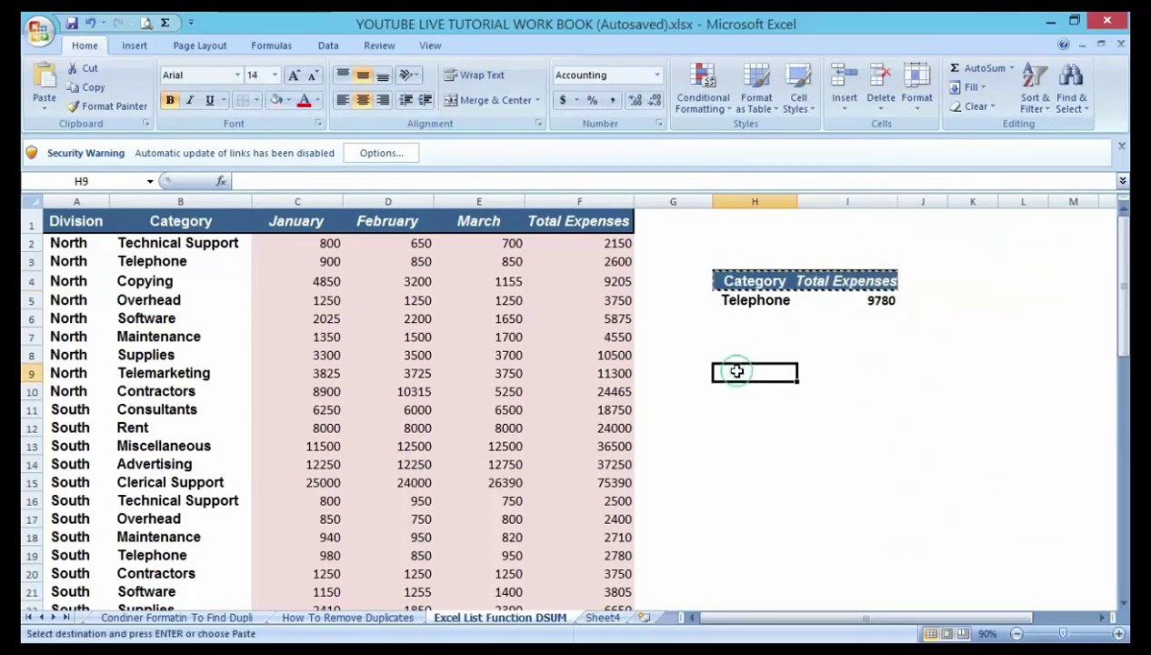
{"action": "right_click", "coordinate": [738, 371]}
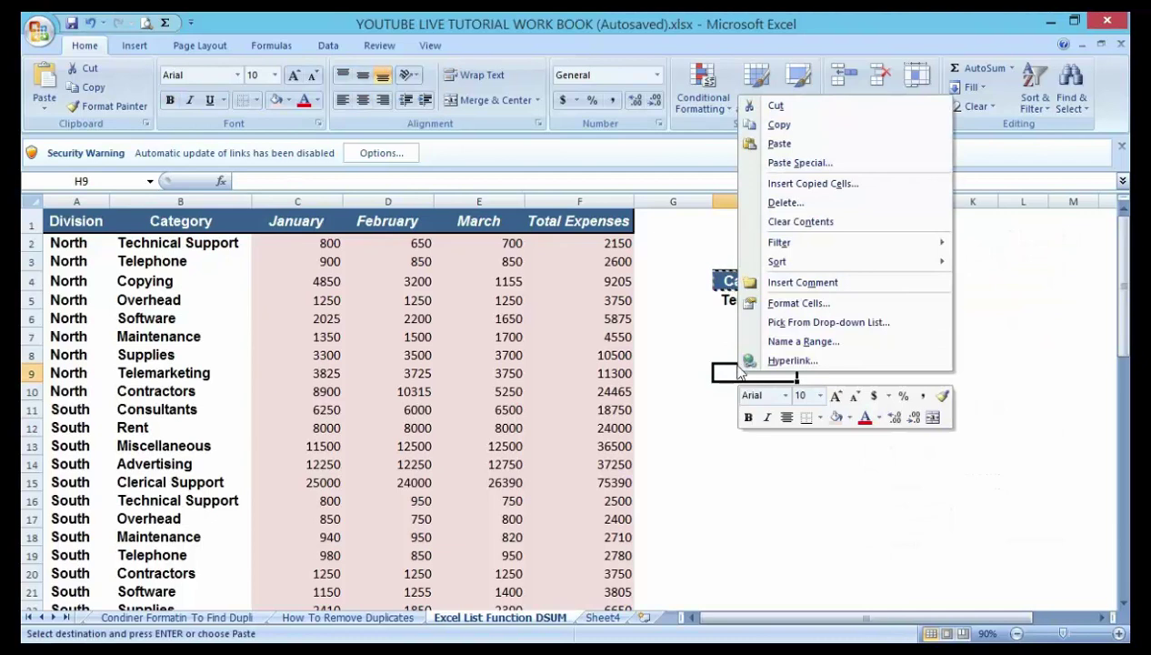
{"action": "left_click", "coordinate": [805, 145]}
{"action": "left_click", "coordinate": [875, 464]}
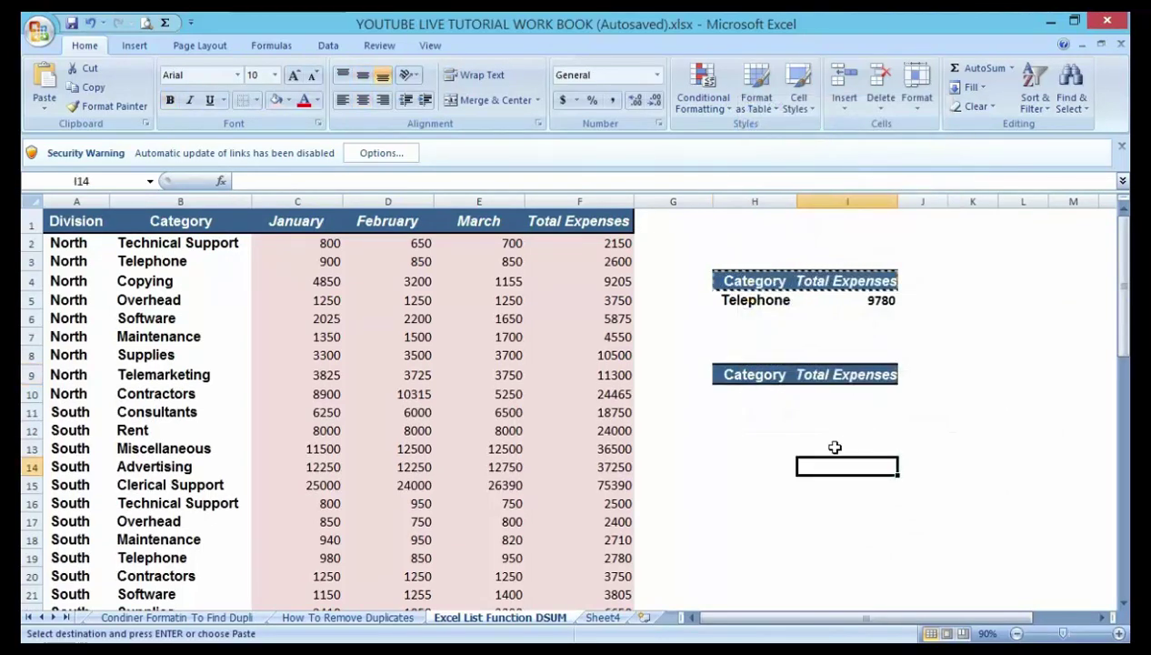
{"action": "key", "text": "Escape"}
Change the copied Total Expenses header in I9 to March
{"action": "left_click", "coordinate": [869, 371]}
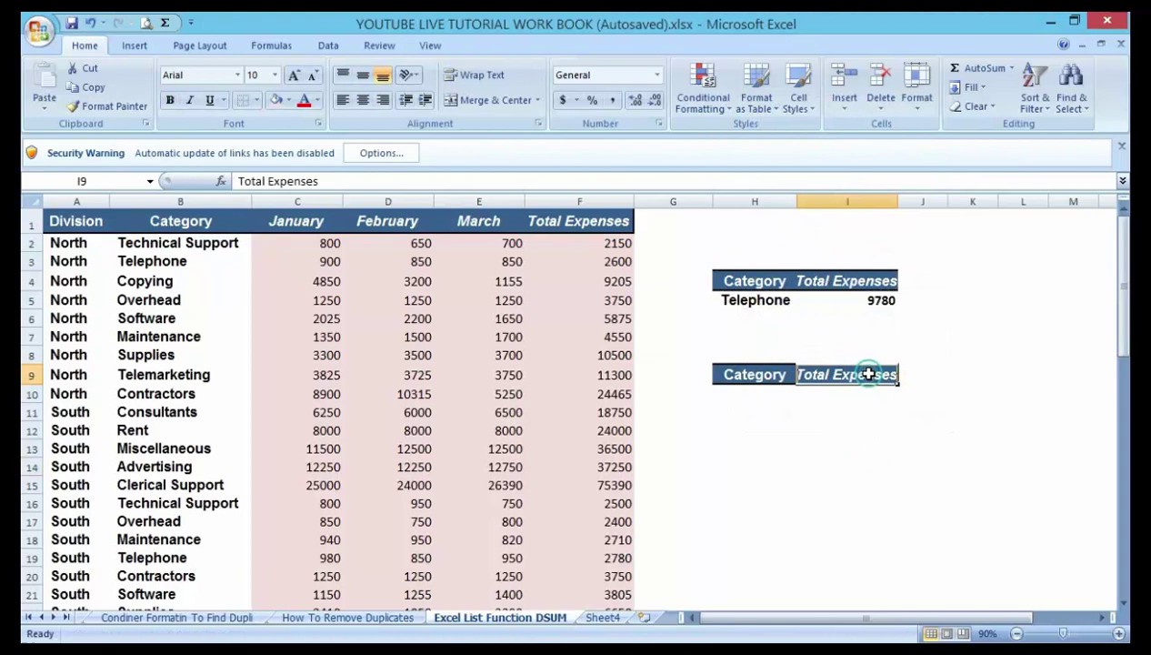
{"action": "left_click", "coordinate": [489, 222]}
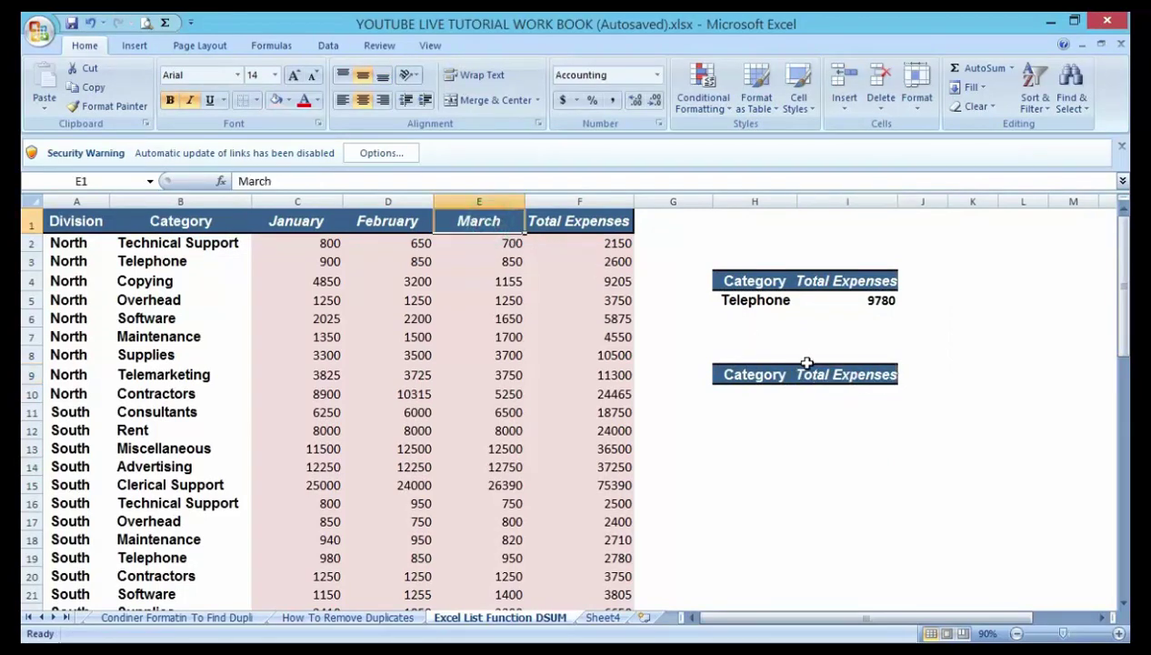
{"action": "double_click", "coordinate": [833, 375]}
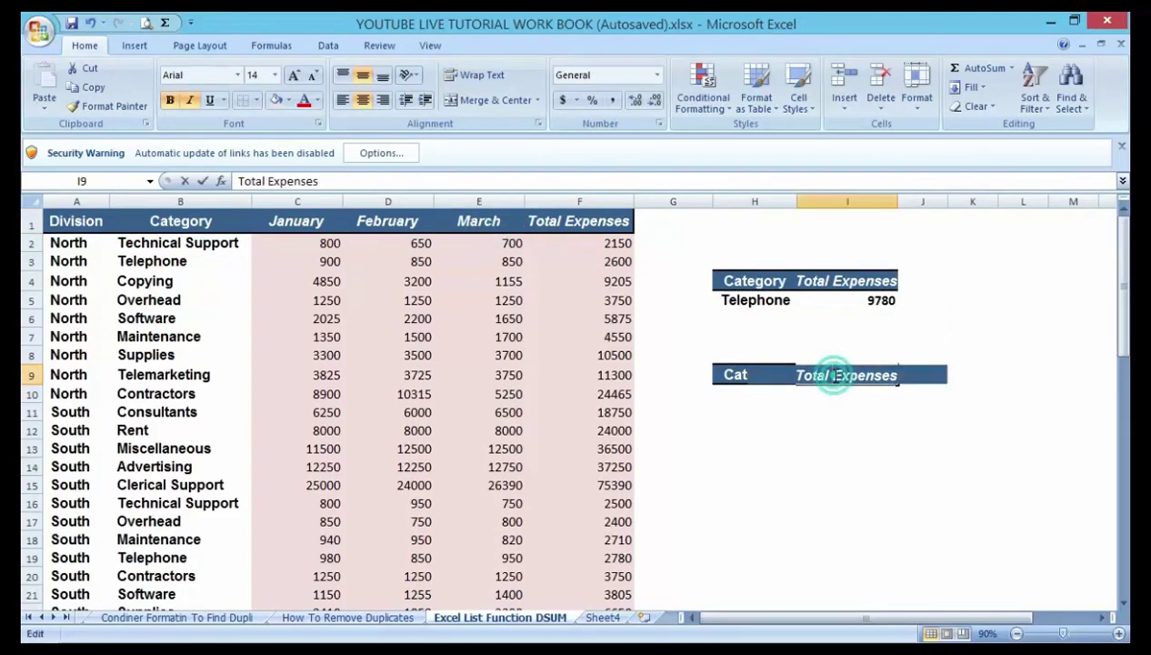
{"action": "left_click", "coordinate": [572, 180]}
{"action": "key", "text": "BackSpace"}
{"action": "key", "text": "BackSpace"}
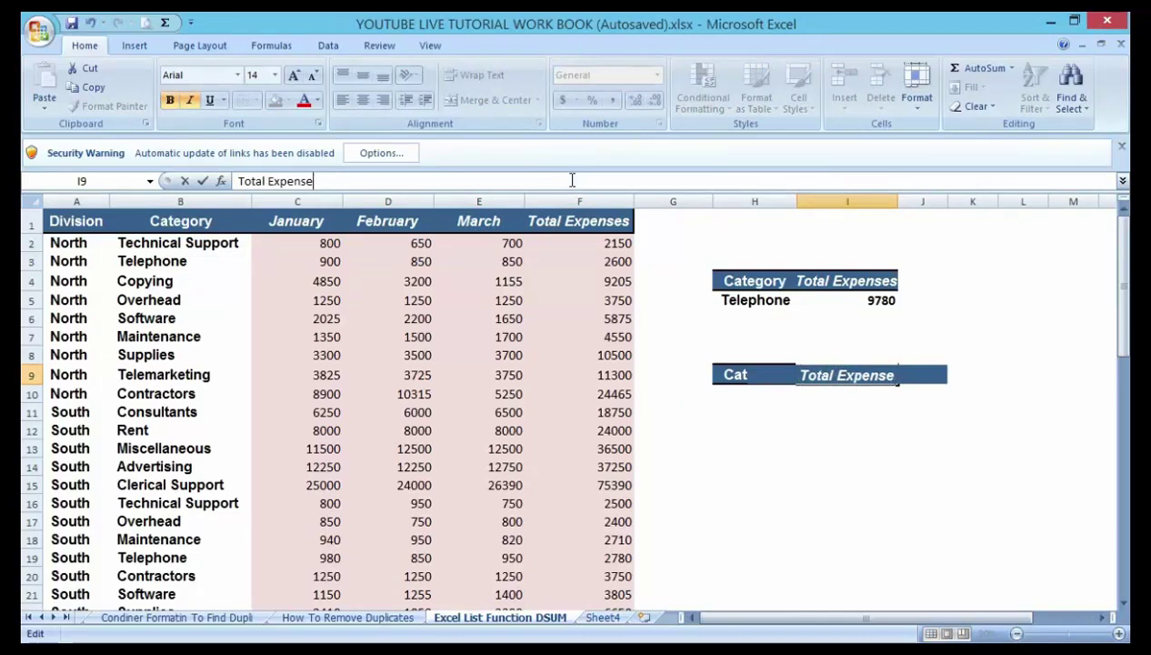
{"action": "key", "text": "BackSpace"}
{"action": "key", "text": "BackSpace"}
{"action": "key", "text": "BackSpace"}
{"action": "key", "text": "BackSpace"}
{"action": "key", "text": "BackSpace"}
{"action": "key", "text": "BackSpace"}
{"action": "key", "text": "BackSpace"}
{"action": "key", "text": "BackSpace"}
{"action": "key", "text": "BackSpace"}
{"action": "key", "text": "BackSpace"}
{"action": "key", "text": "BackSpace"}
{"action": "key", "text": "BackSpace"}
{"action": "type", "text": "Ma"}
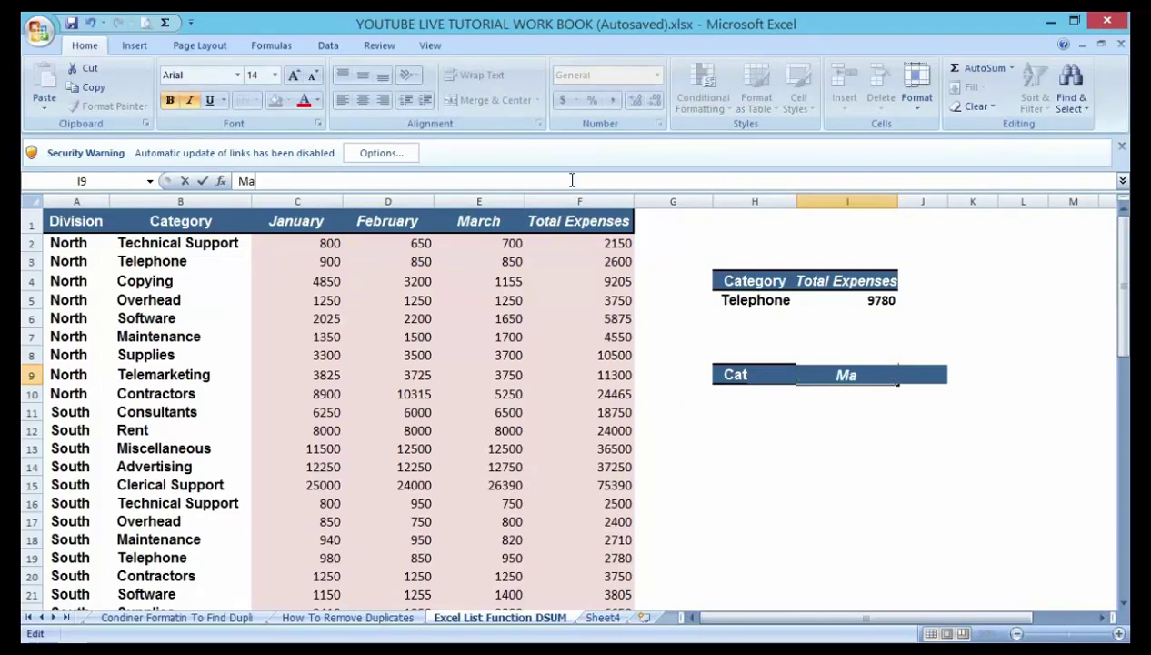
{"action": "type", "text": "rcj"}
{"action": "key", "text": "BackSpace"}
{"action": "type", "text": "k"}
{"action": "key", "text": "BackSpace"}
{"action": "key", "text": "BackSpace"}
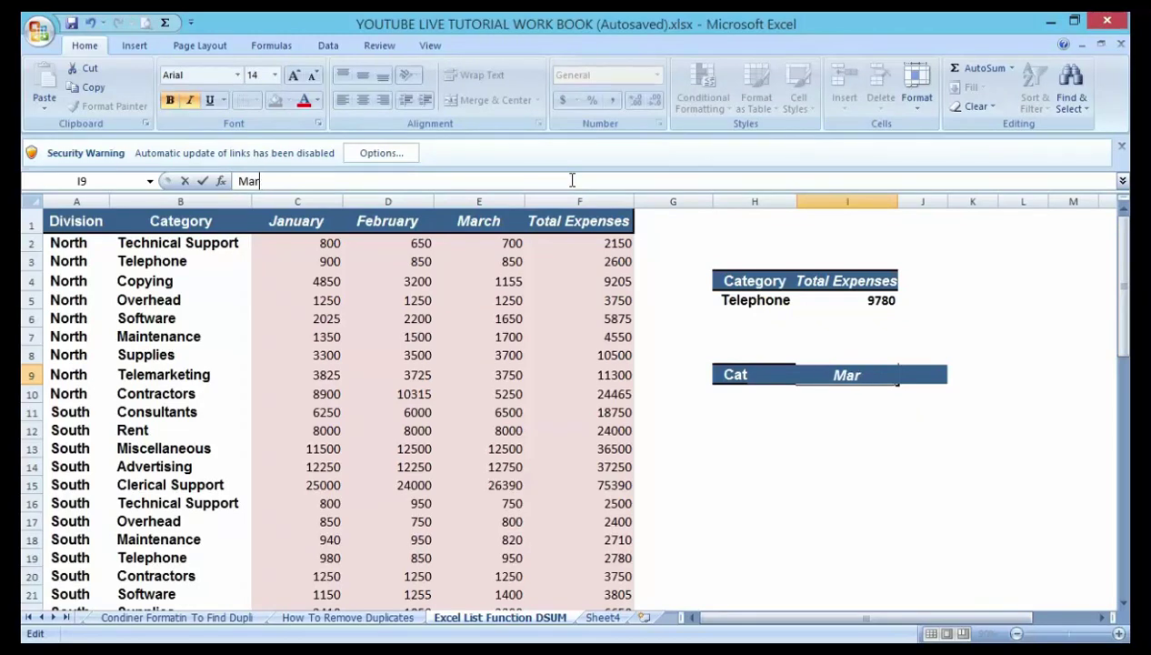
{"action": "type", "text": "ch"}
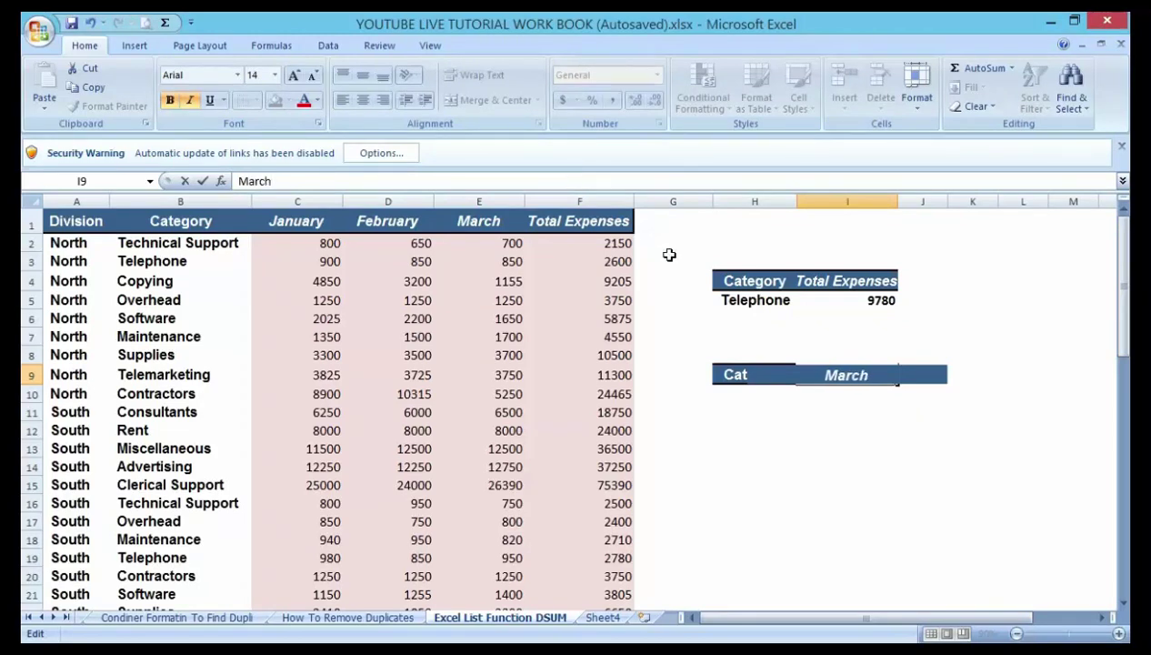
{"action": "left_click", "coordinate": [768, 429]}
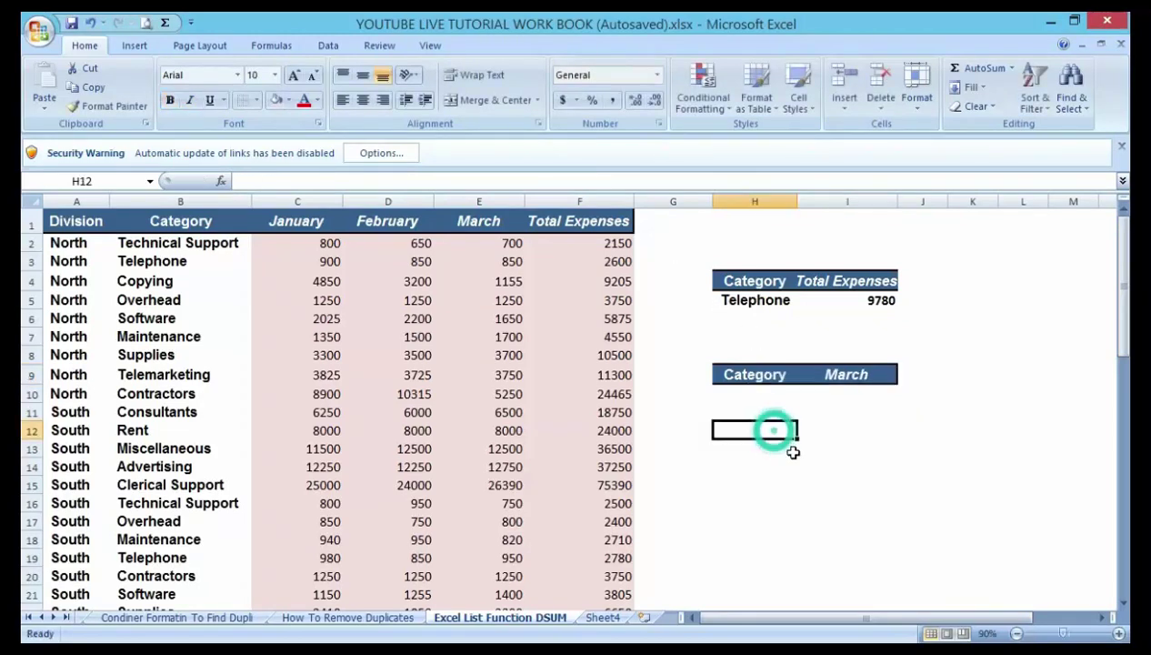
{"action": "left_click", "coordinate": [833, 378]}
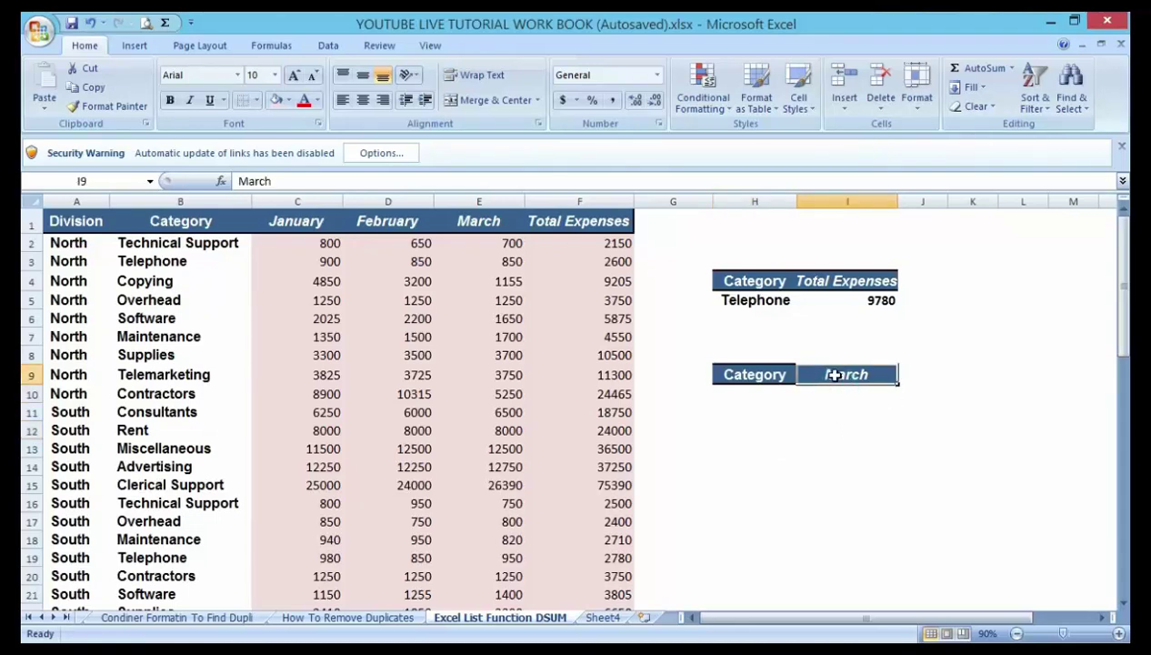
Remove the italic formatting from the March header in I9
{"action": "left_click", "coordinate": [189, 100]}
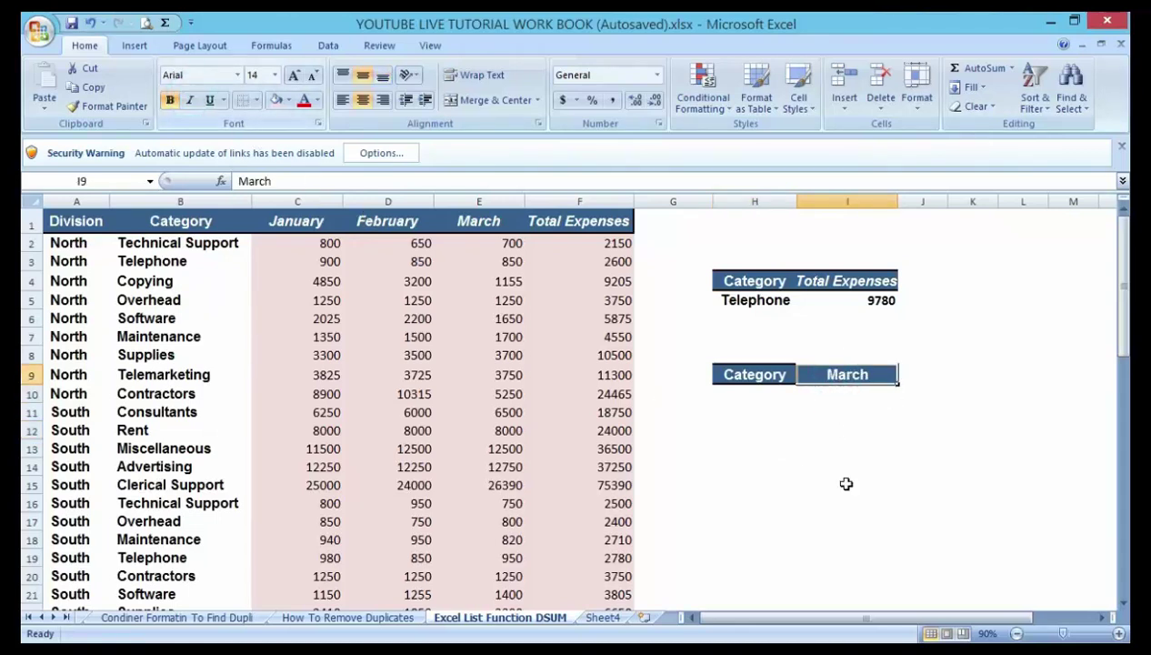
{"action": "left_click", "coordinate": [846, 483]}
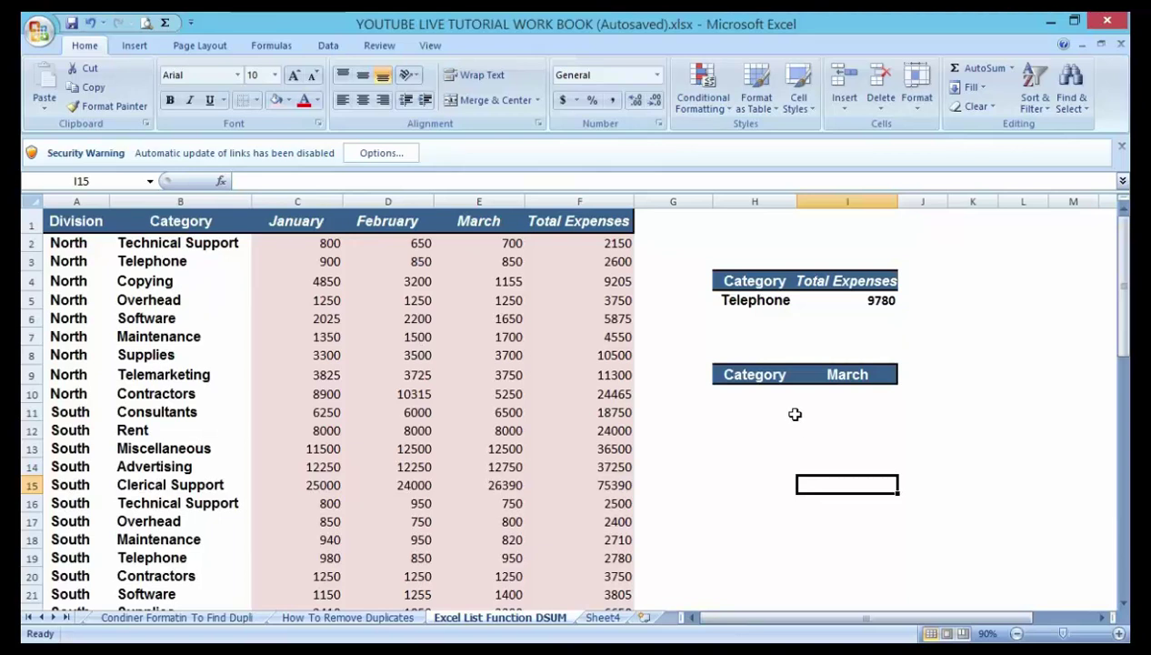
Copy the Overhead category from B5 into H10 below the second Category header
{"action": "left_click", "coordinate": [151, 303]}
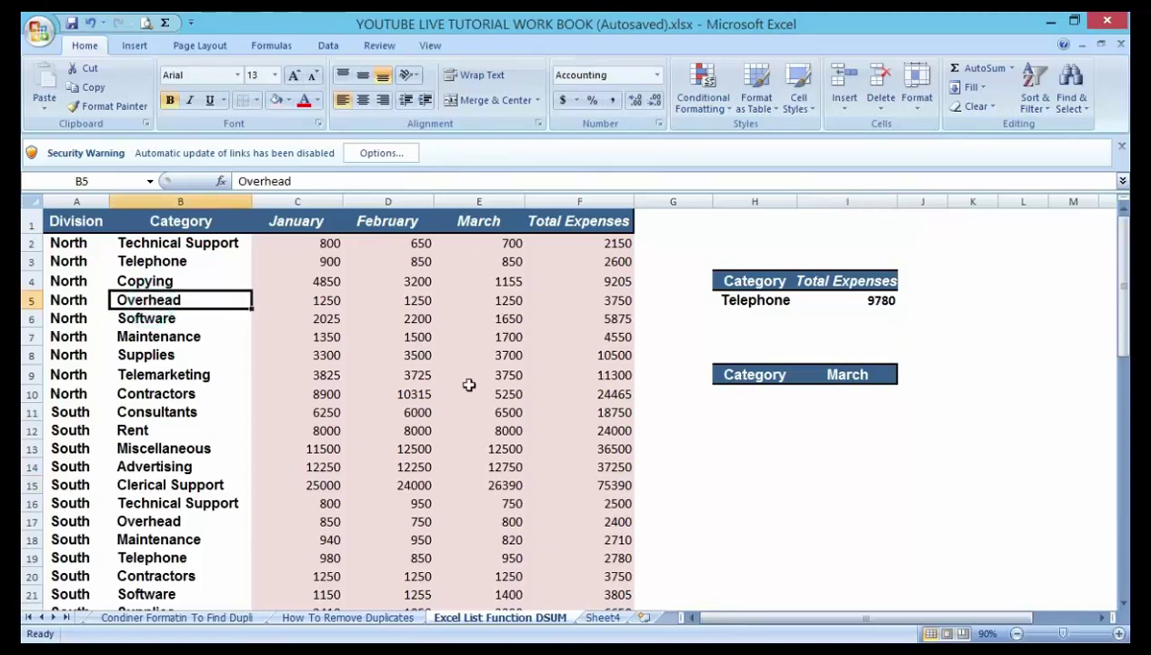
{"action": "right_click", "coordinate": [216, 301]}
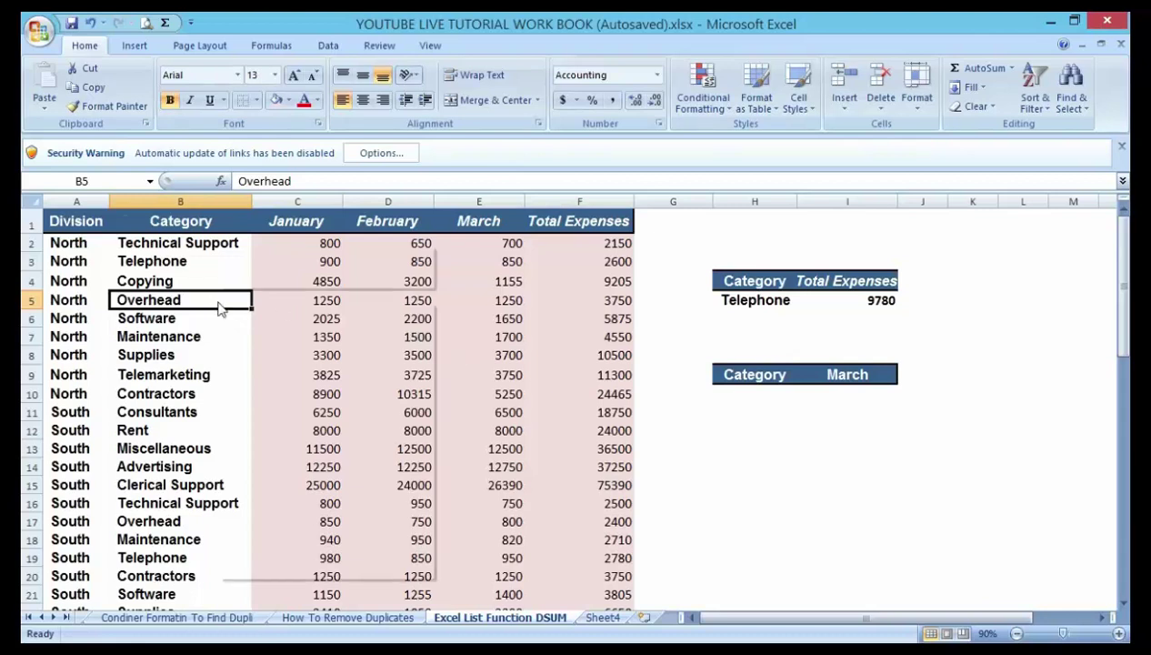
{"action": "left_click", "coordinate": [253, 332]}
{"action": "left_click", "coordinate": [739, 393]}
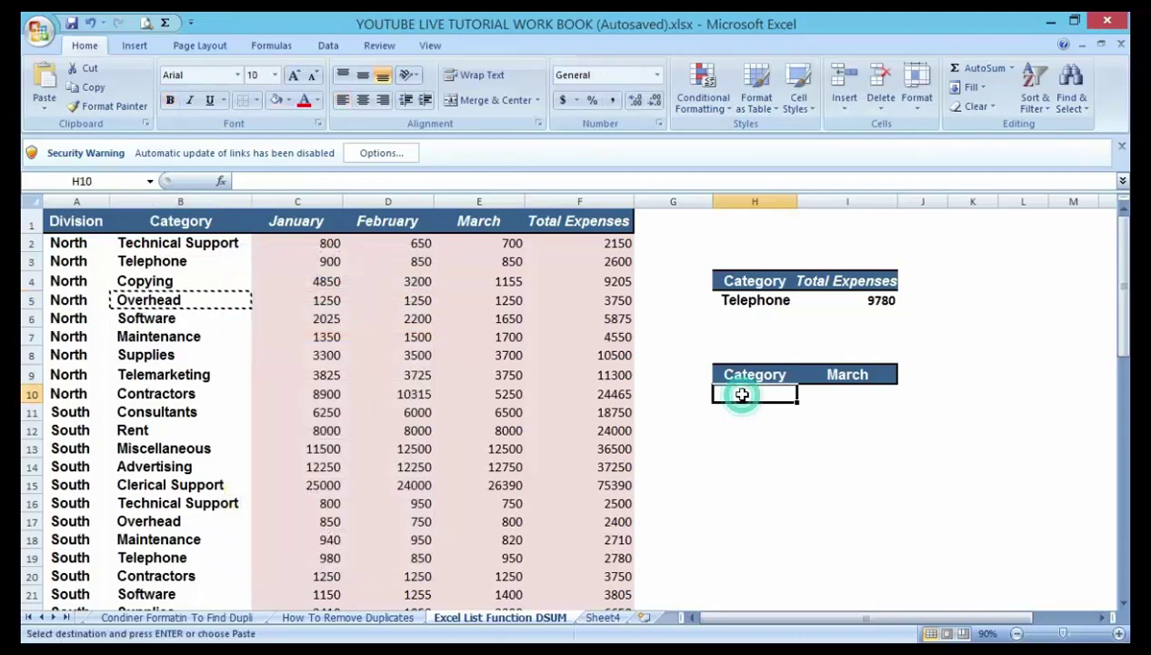
{"action": "right_click", "coordinate": [741, 395]}
{"action": "left_click", "coordinate": [784, 167]}
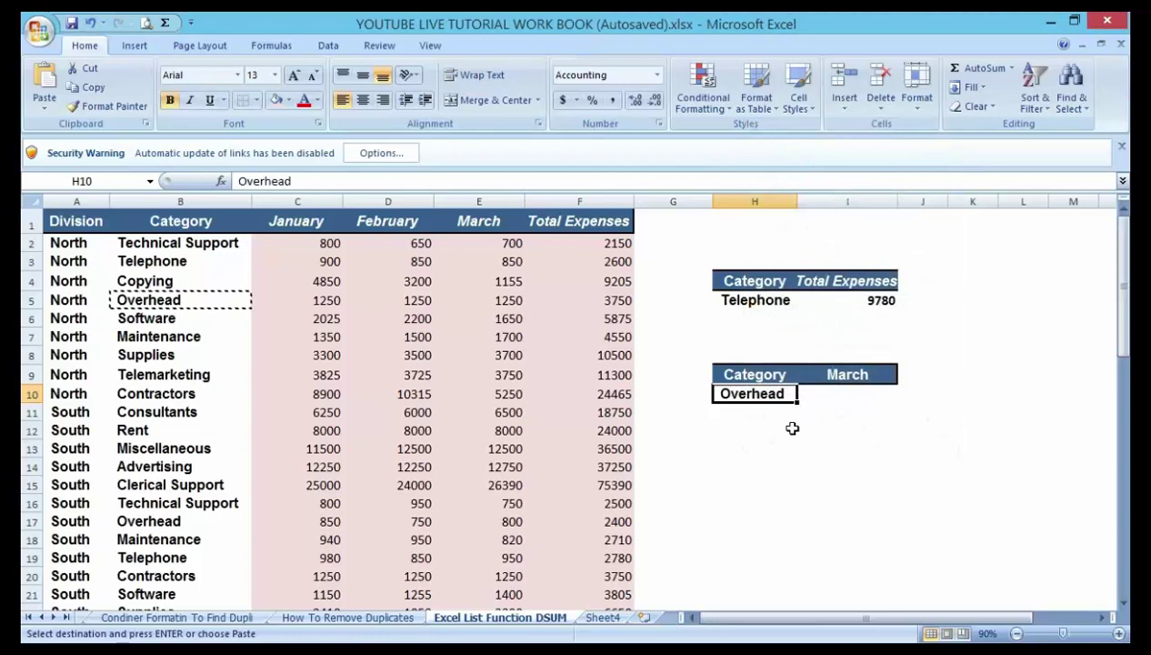
{"action": "left_click", "coordinate": [791, 429]}
Find the DSUM function and insert it in I10 below the March header
{"action": "left_click", "coordinate": [842, 397]}
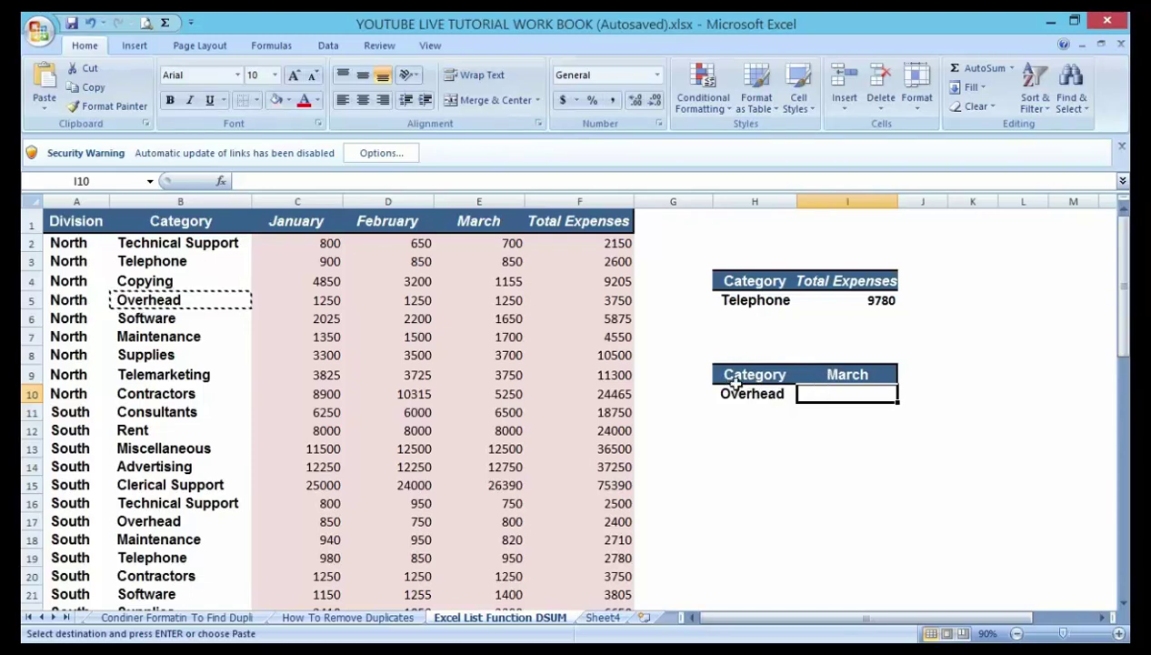
{"action": "left_click", "coordinate": [761, 432]}
{"action": "left_click", "coordinate": [837, 394]}
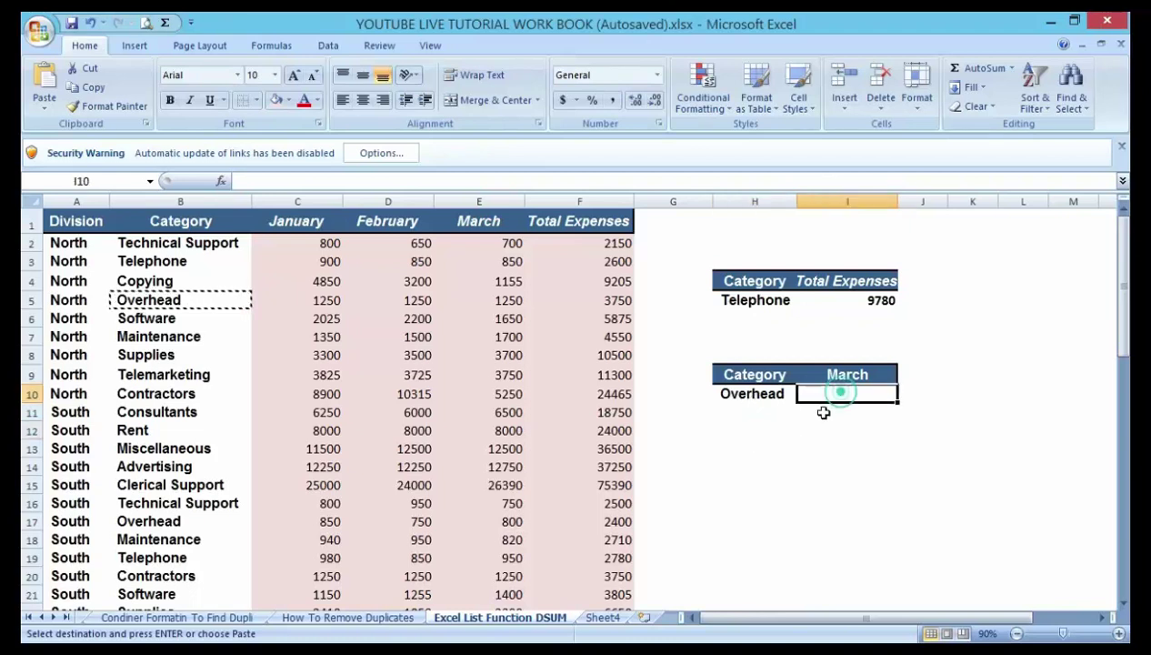
{"action": "left_click", "coordinate": [259, 47]}
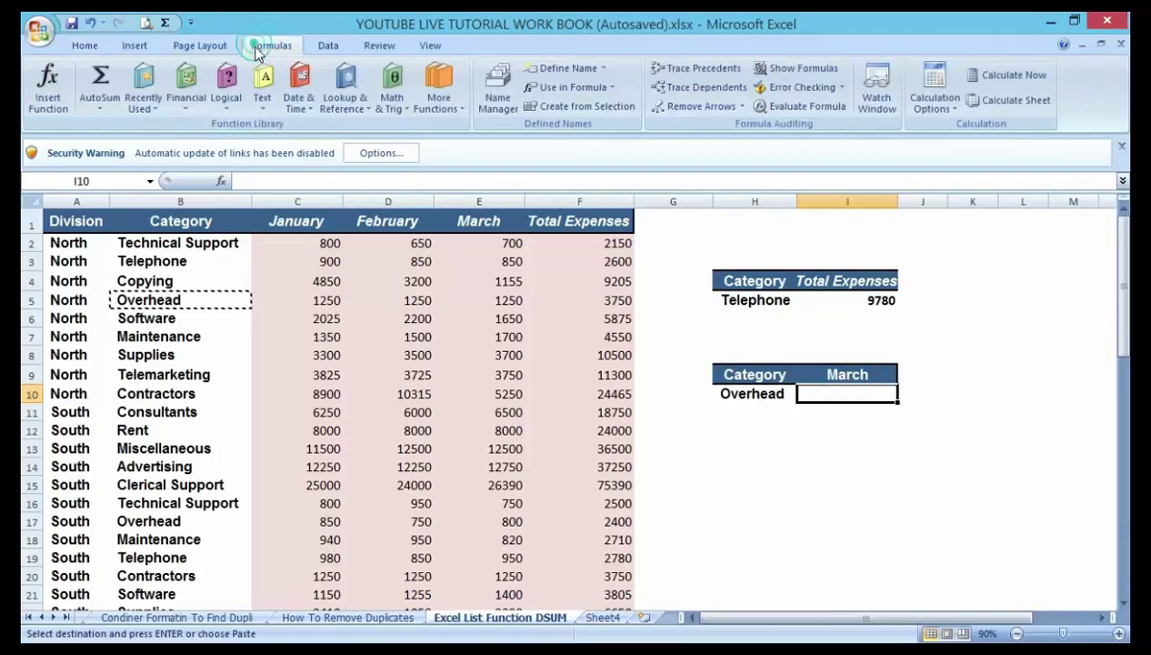
{"action": "left_click", "coordinate": [47, 86]}
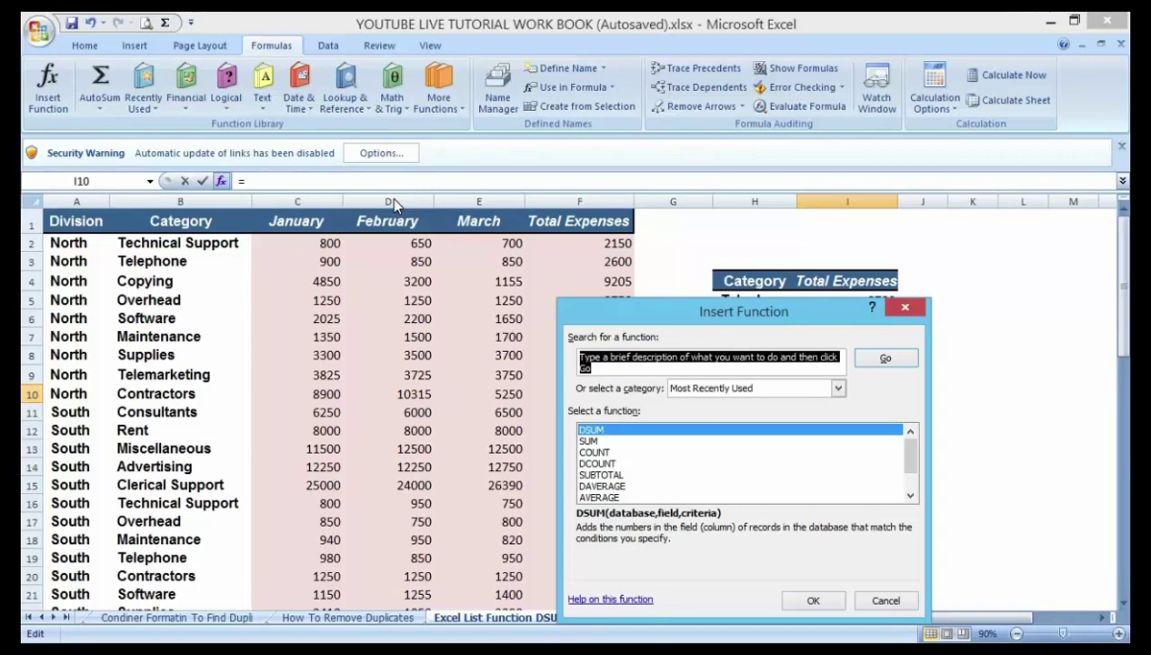
{"action": "type", "text": "Dsum"}
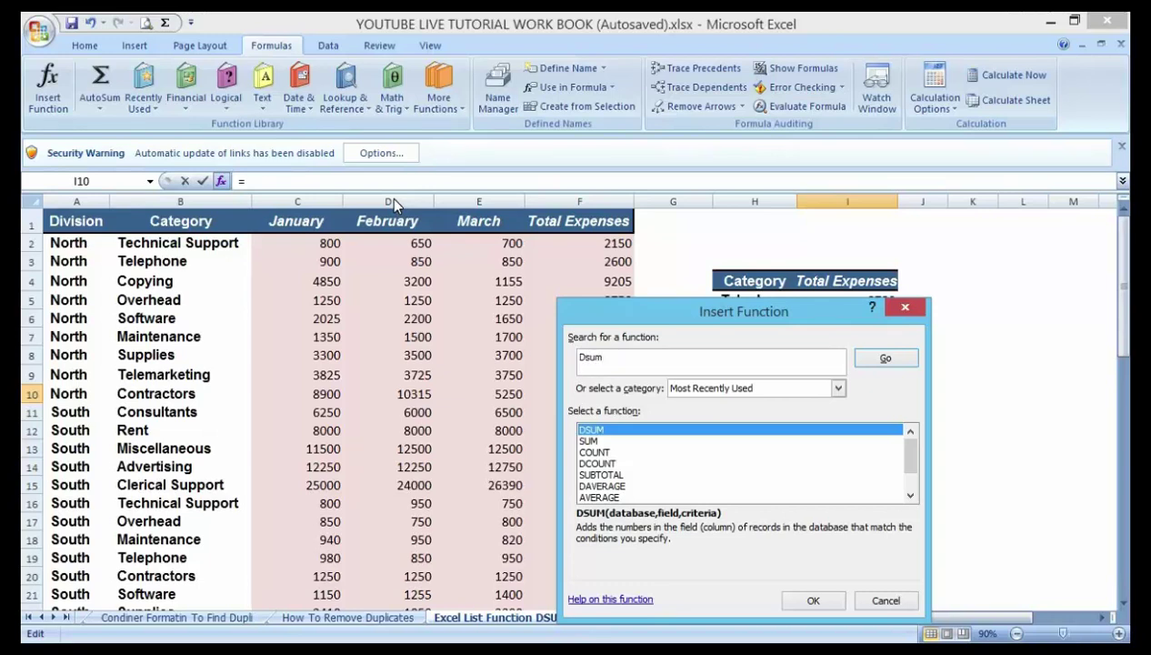
{"action": "left_click", "coordinate": [887, 361]}
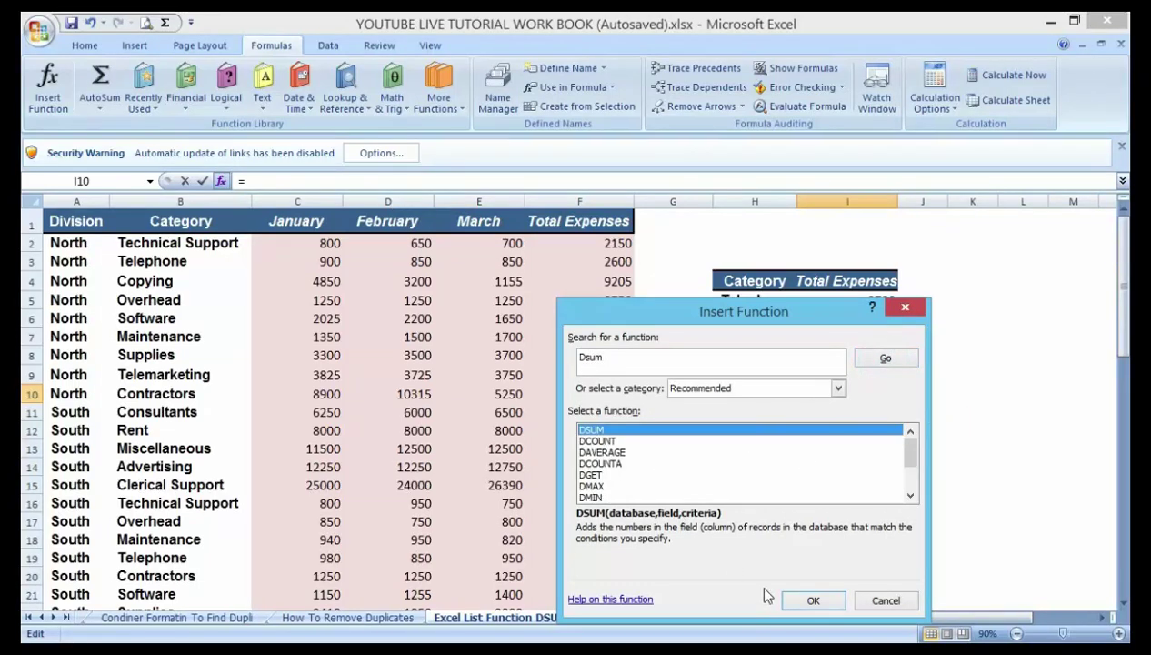
{"action": "left_click", "coordinate": [810, 602]}
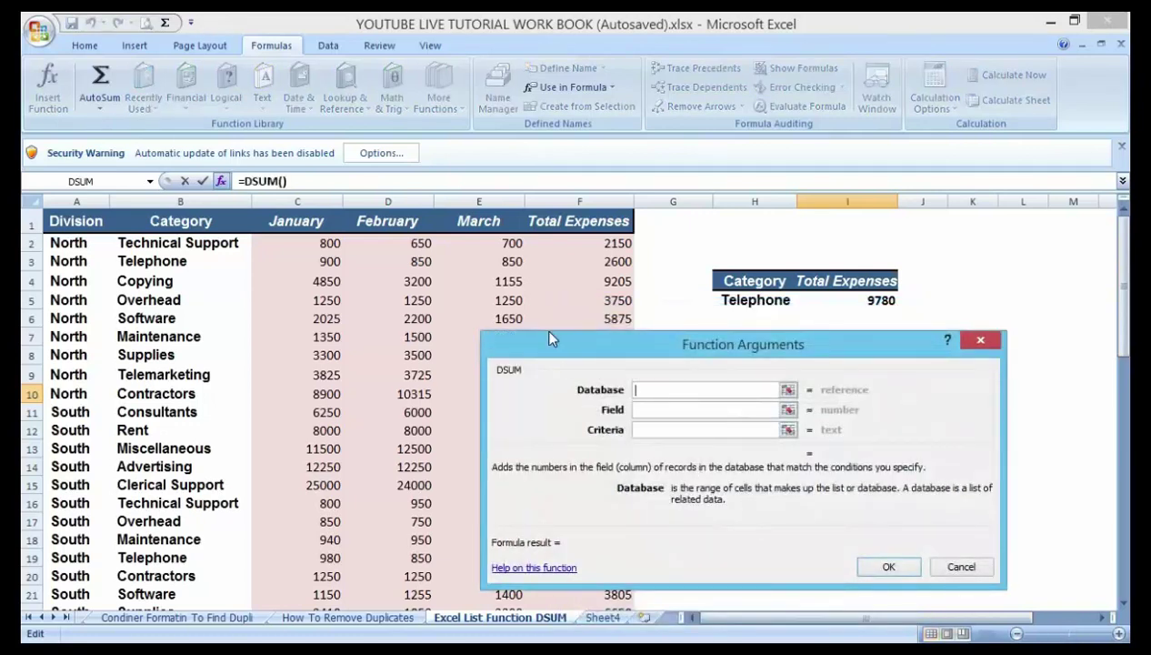
Set the DSUM database to the whole expense table A1:F59 and the field to the March header in E1
{"action": "left_click", "coordinate": [86, 220]}
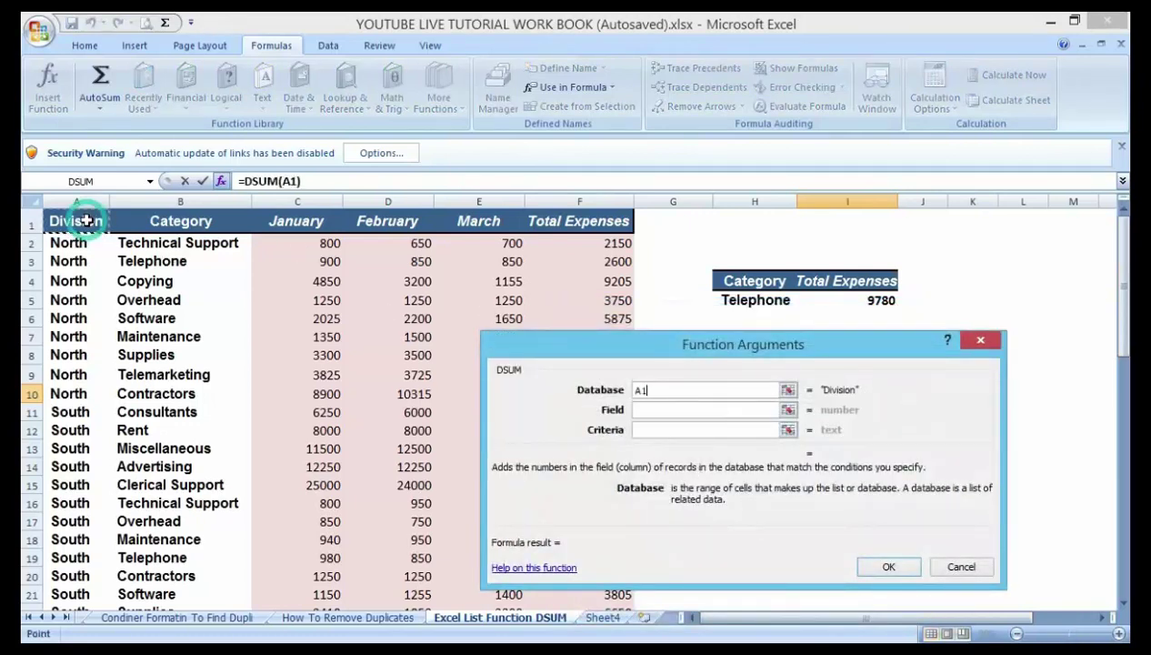
{"action": "key", "text": "ctrl+shift+Down"}
{"action": "key", "text": "ctrl+shift+Right"}
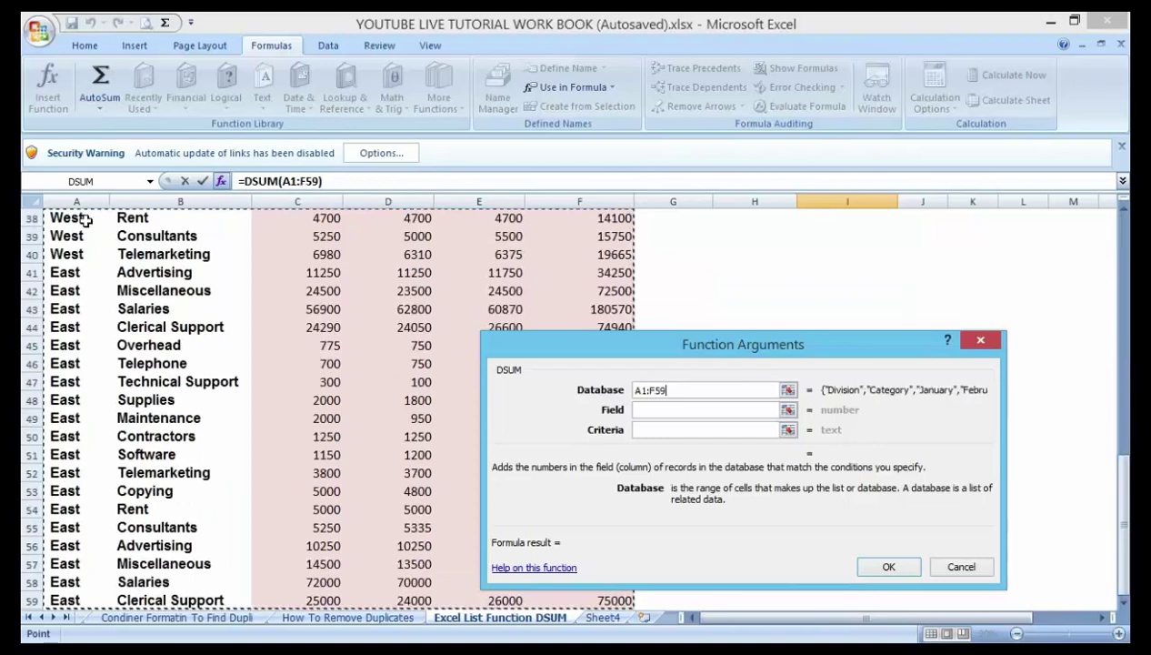
{"action": "left_click", "coordinate": [641, 411]}
{"action": "left_click_drag", "start_coordinate": [1126, 499], "coordinate": [1126, 382]}
{"action": "left_click", "coordinate": [464, 219]}
Set the DSUM criteria to H9:H10 and complete the function
{"action": "left_click", "coordinate": [655, 430]}
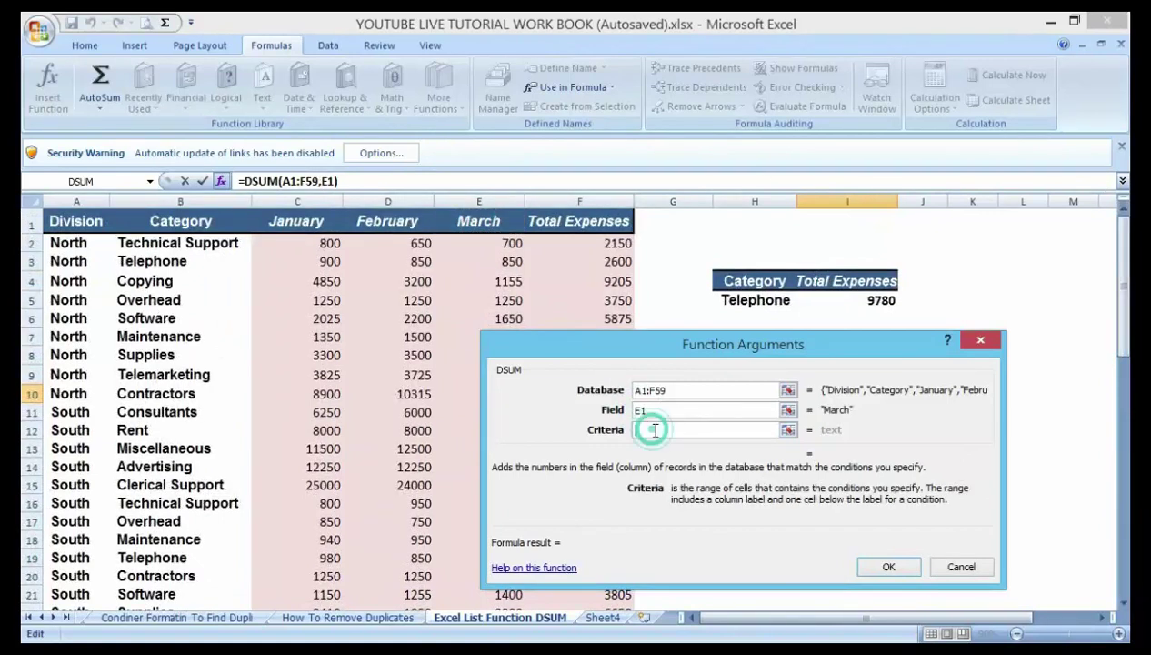
{"action": "left_click_drag", "start_coordinate": [753, 359], "coordinate": [458, 285]}
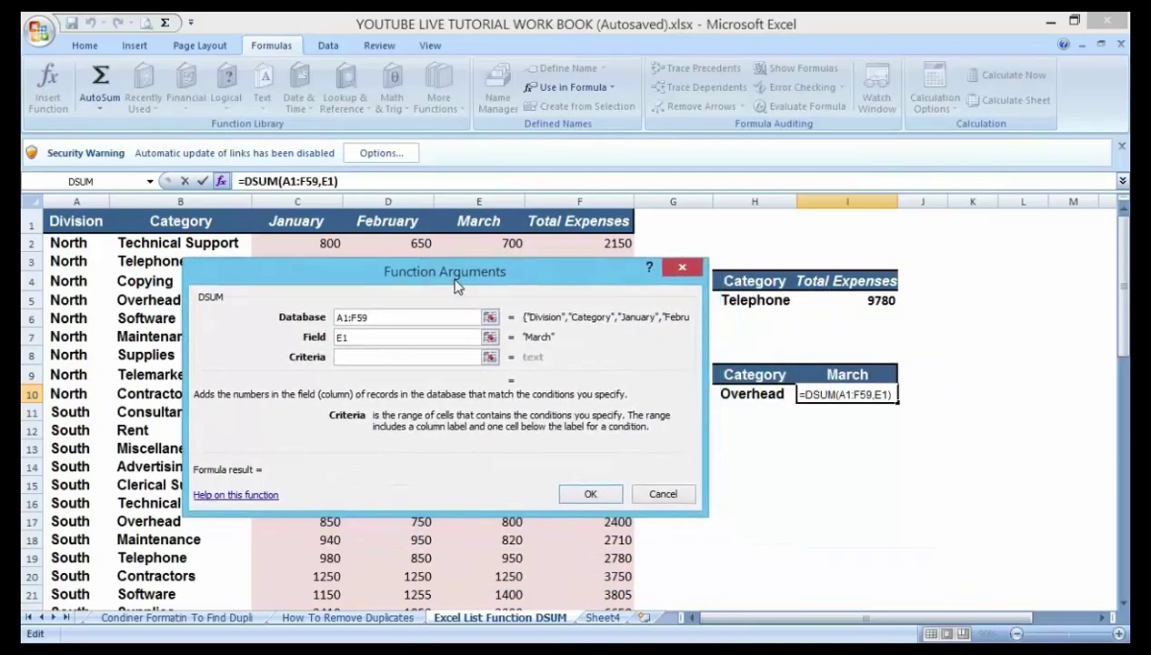
{"action": "left_click", "coordinate": [742, 373]}
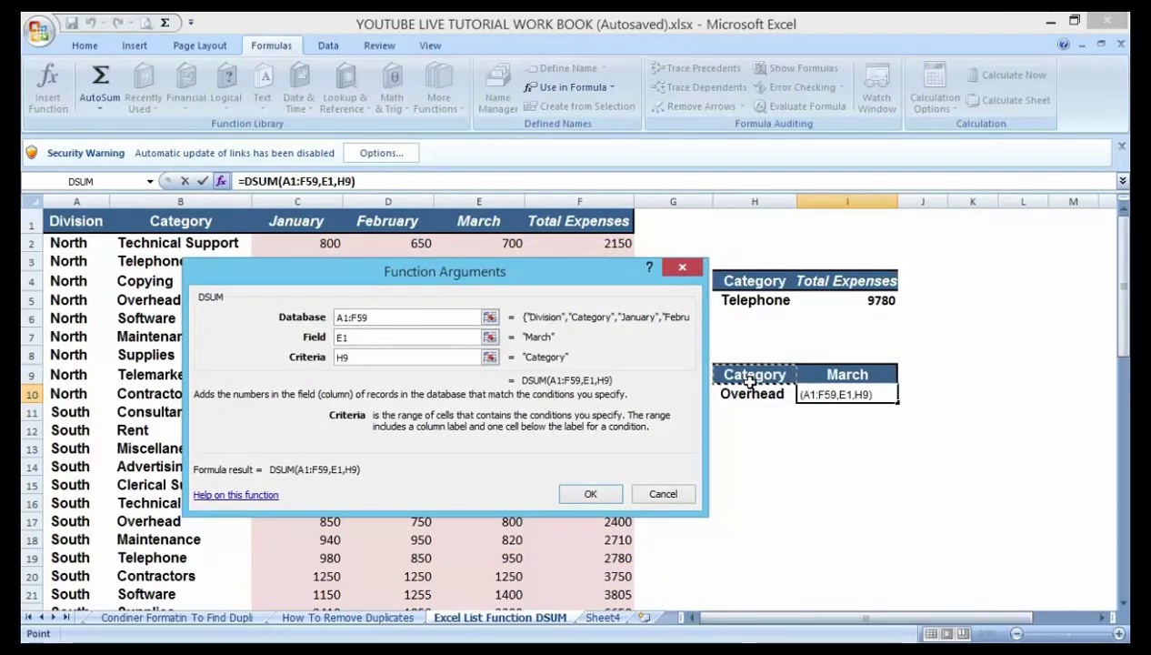
{"action": "key", "text": "shift+Down"}
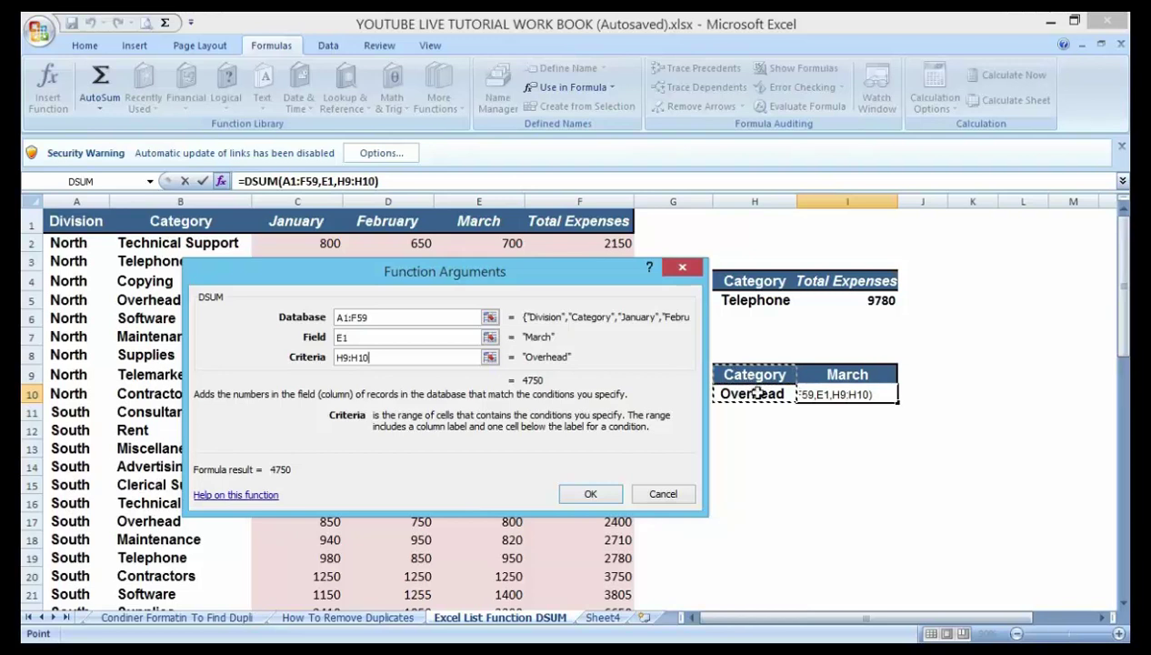
{"action": "left_click", "coordinate": [591, 494]}
{"action": "left_click", "coordinate": [810, 501]}
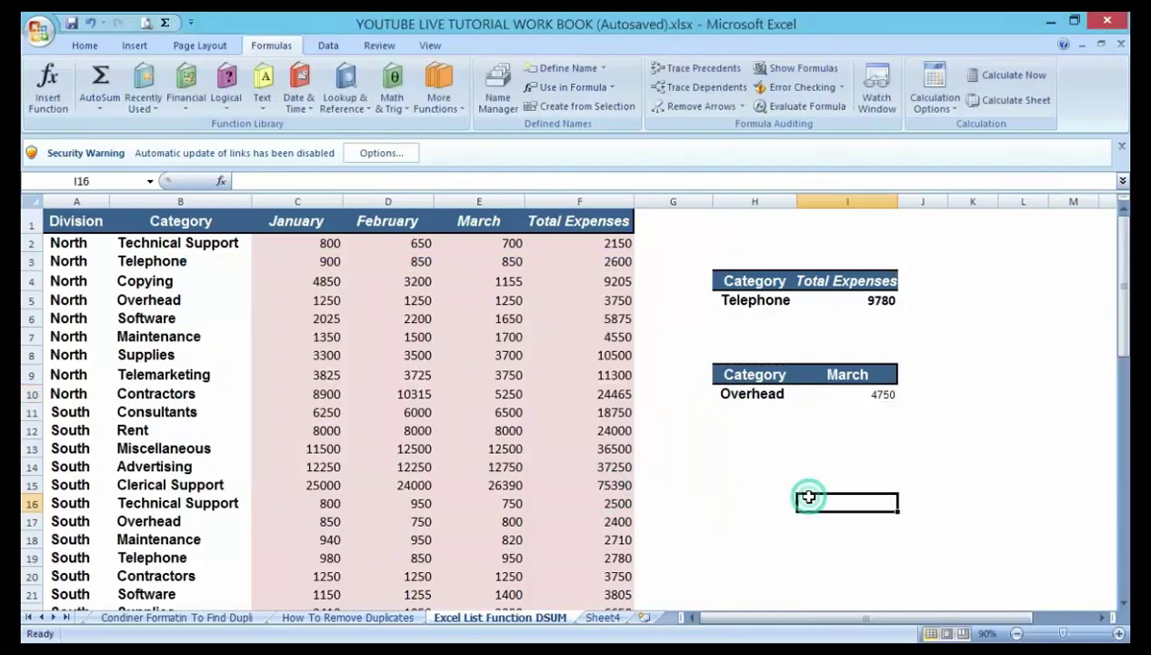
{"action": "left_click", "coordinate": [861, 394]}
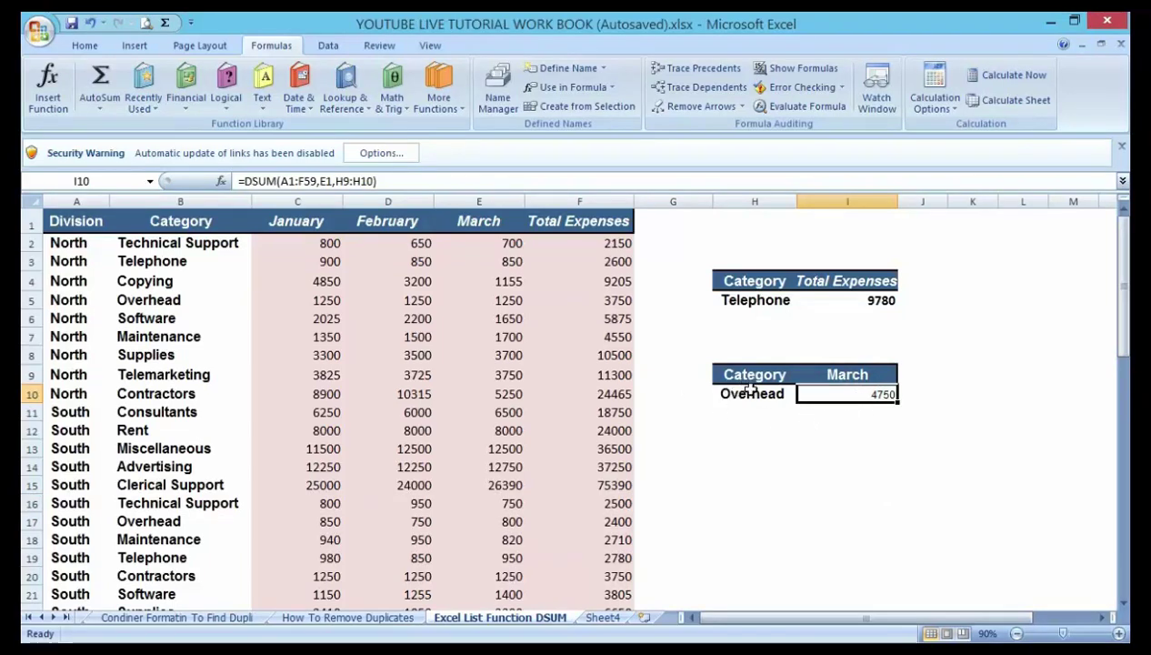
{"action": "left_click", "coordinate": [476, 220]}
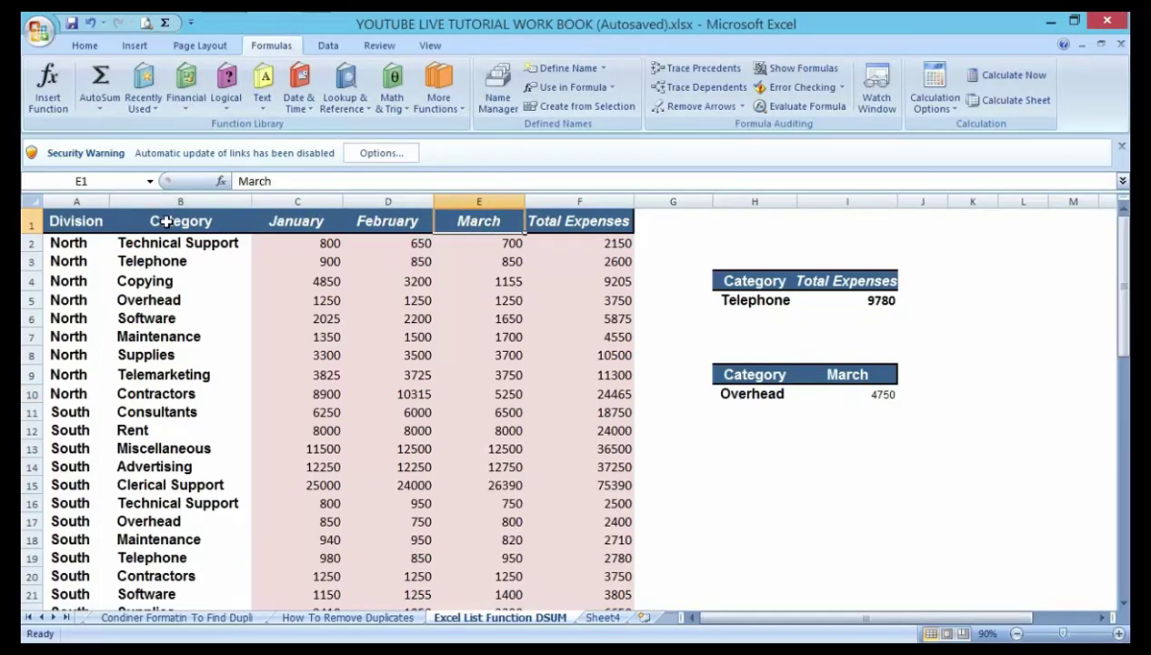
{"action": "left_click", "coordinate": [886, 397]}
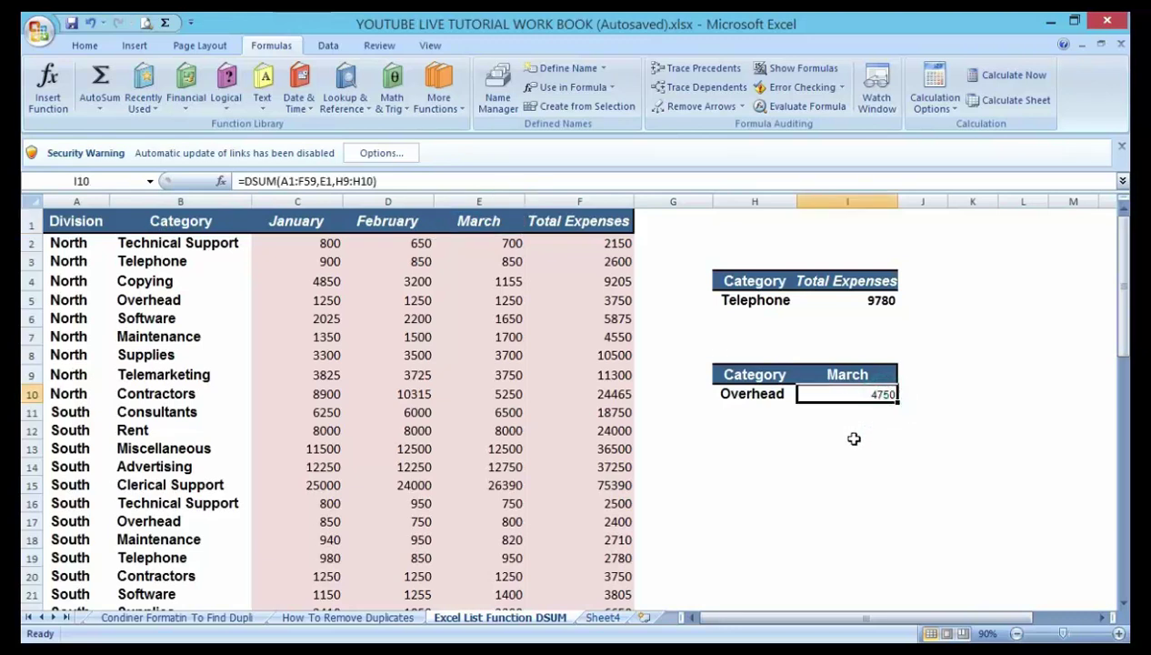
Replace the category criterion in H10 with rent to test the March total, and clear the cell again
{"action": "left_click", "coordinate": [741, 398]}
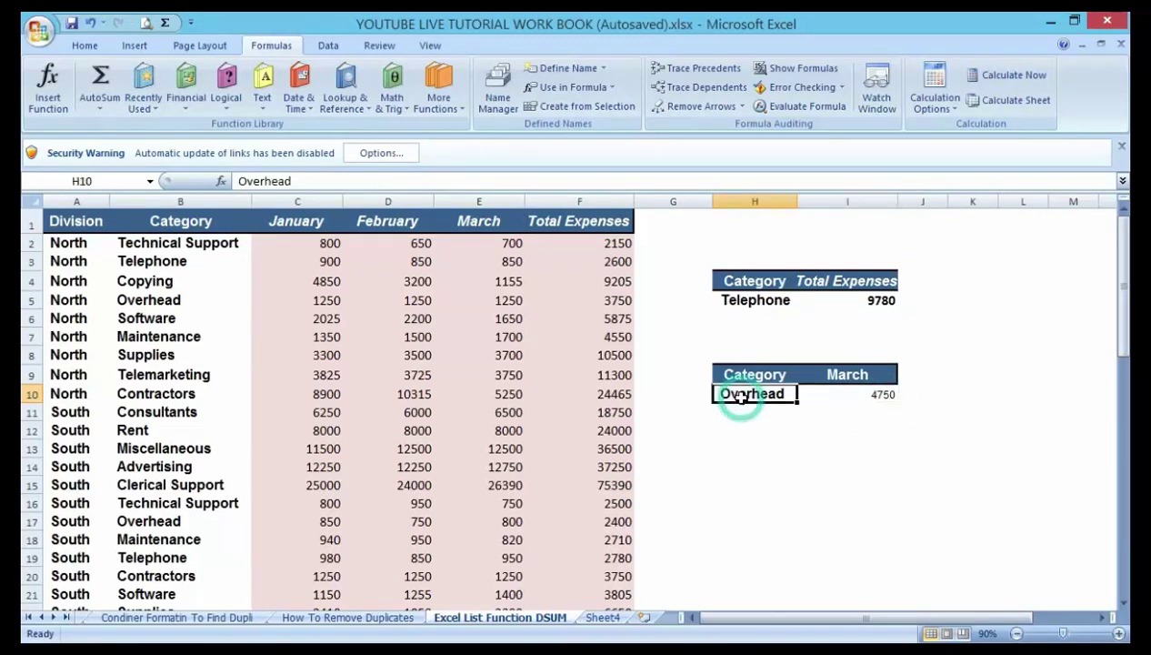
{"action": "key", "text": "Delete"}
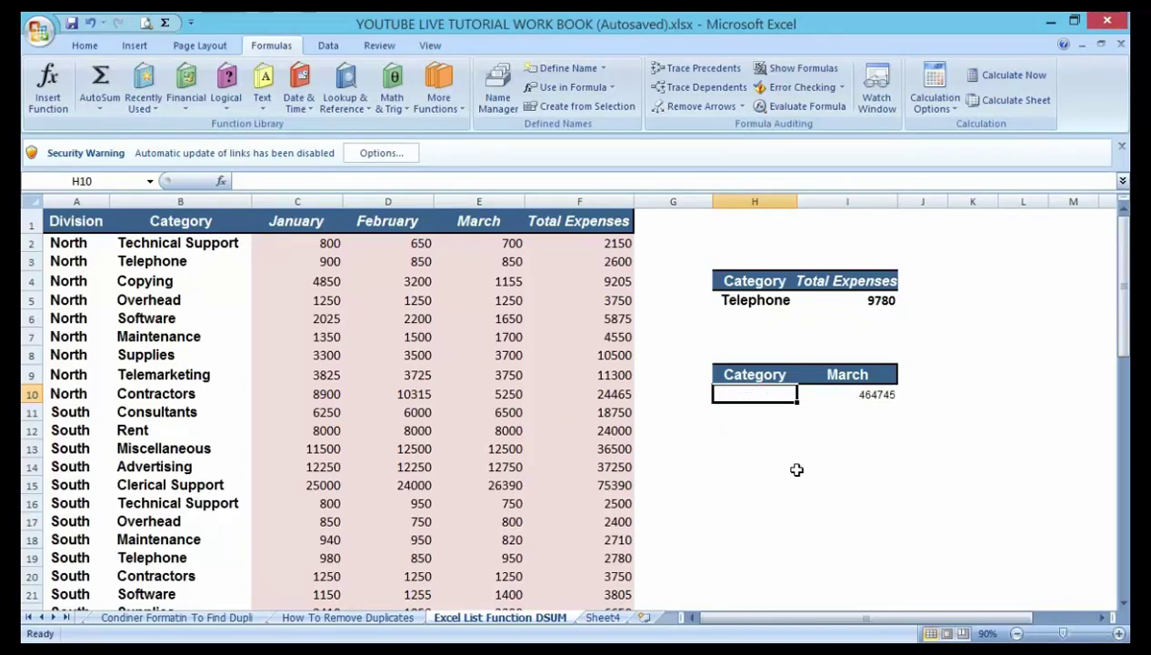
{"action": "left_click", "coordinate": [763, 390]}
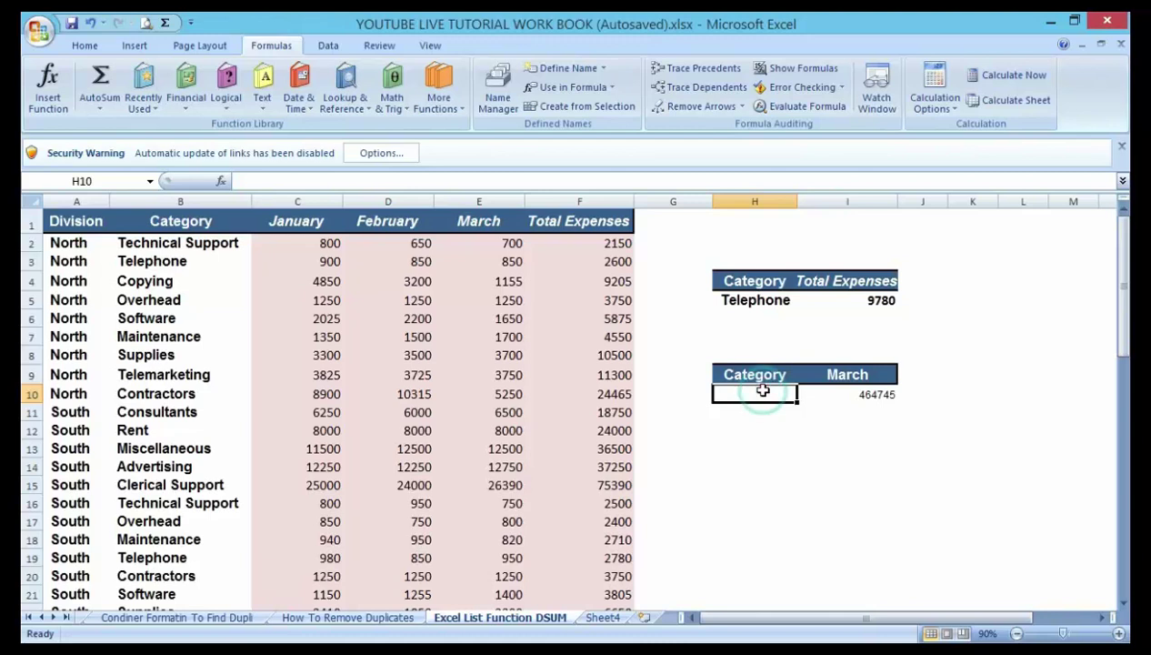
{"action": "type", "text": "e"}
{"action": "key", "text": "BackSpace"}
{"action": "type", "text": "rent"}
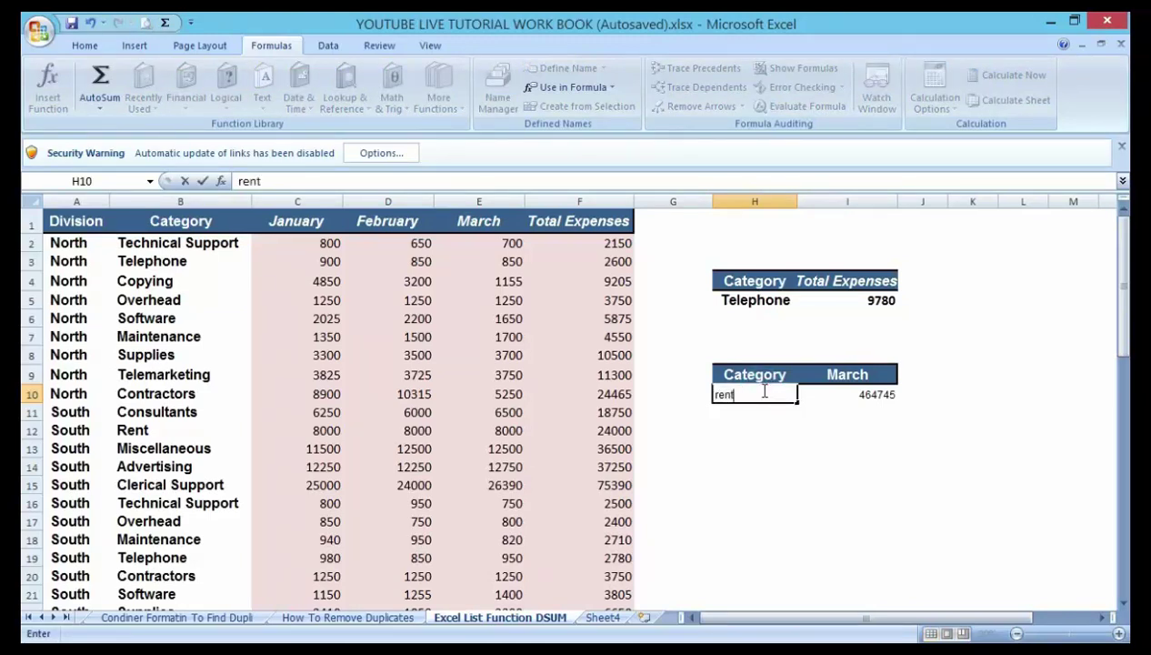
{"action": "key", "text": "Return"}
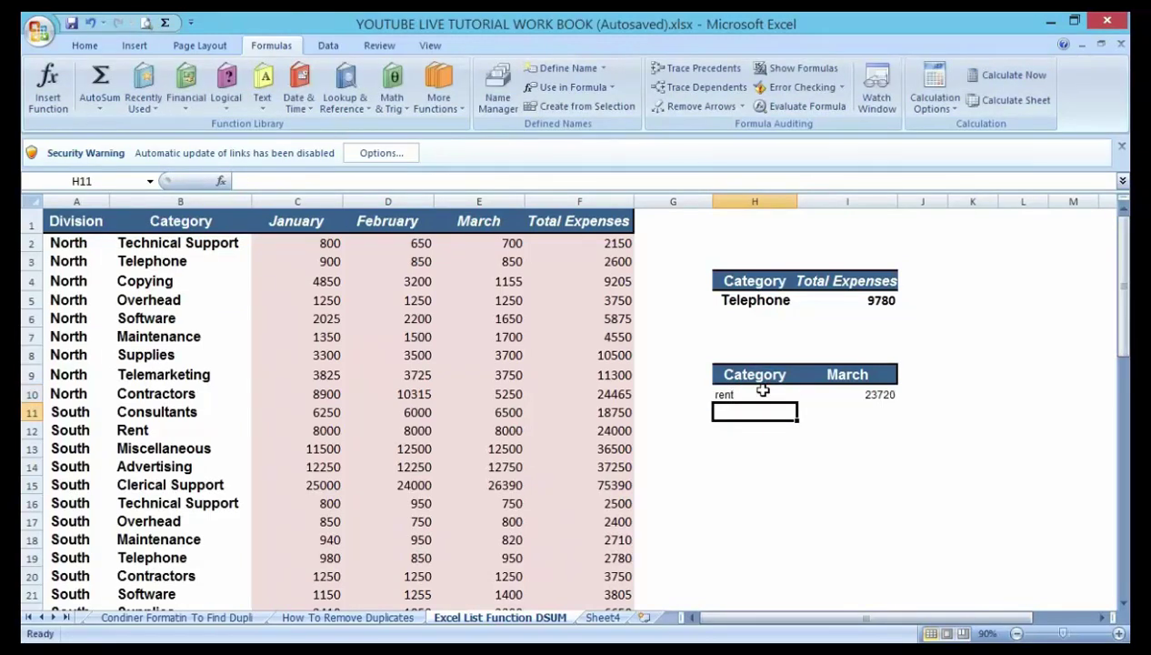
{"action": "left_click", "coordinate": [763, 390]}
{"action": "key", "text": "Delete"}
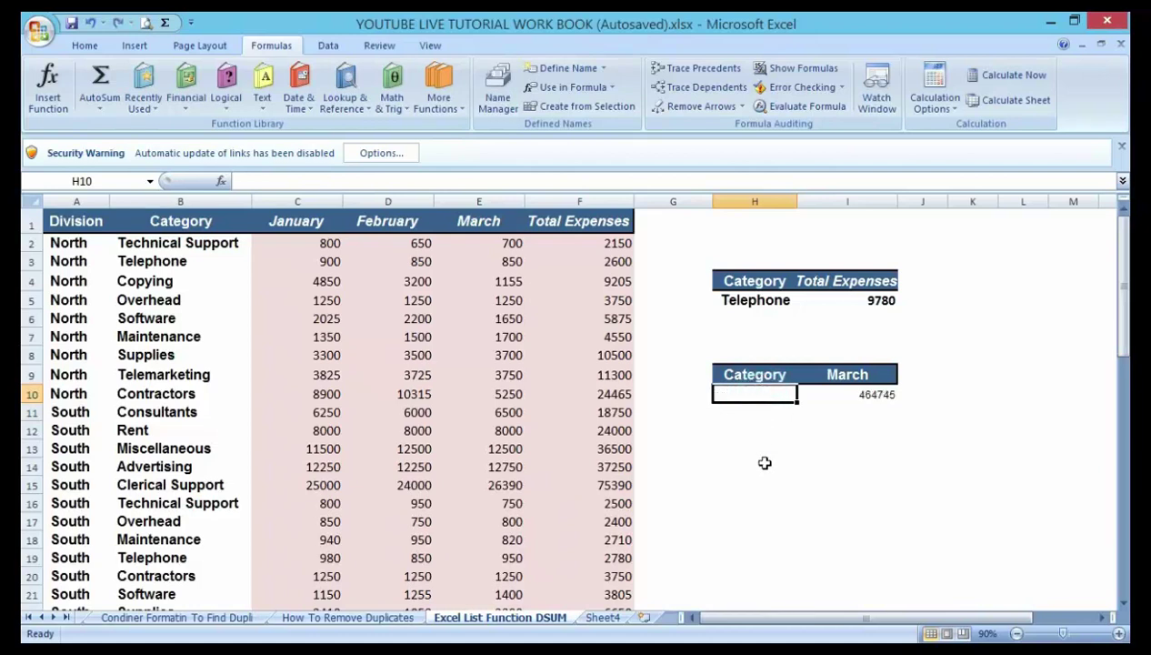
{"action": "left_click", "coordinate": [768, 482]}
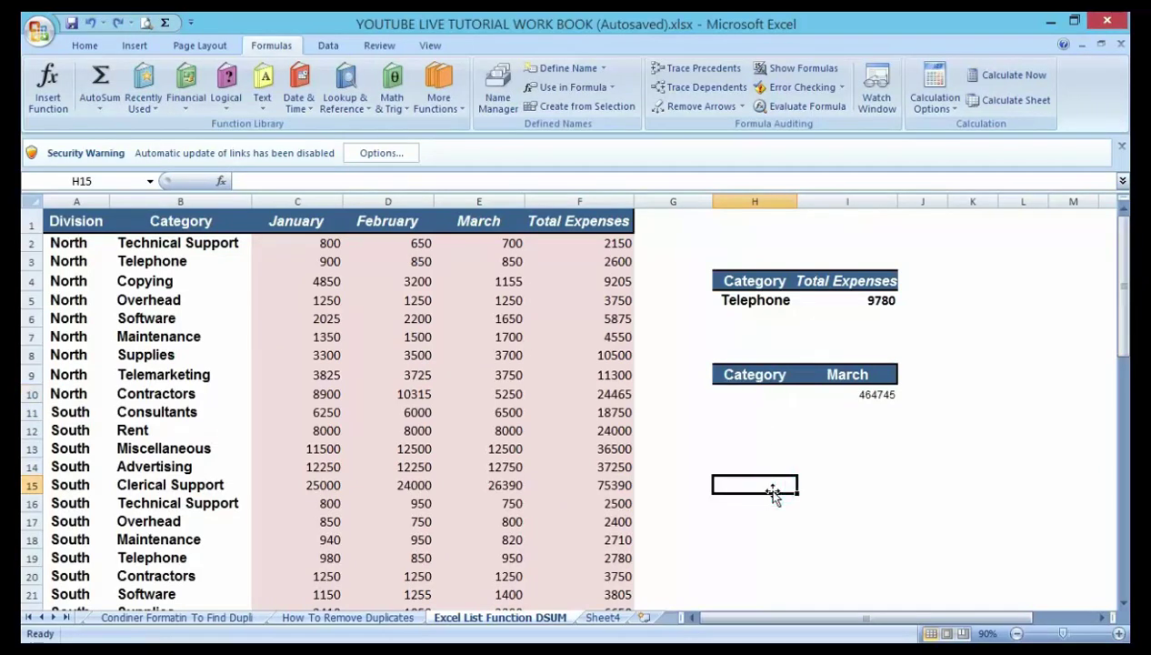
{"action": "type", "text": "z"}
{"action": "key", "text": "Escape"}
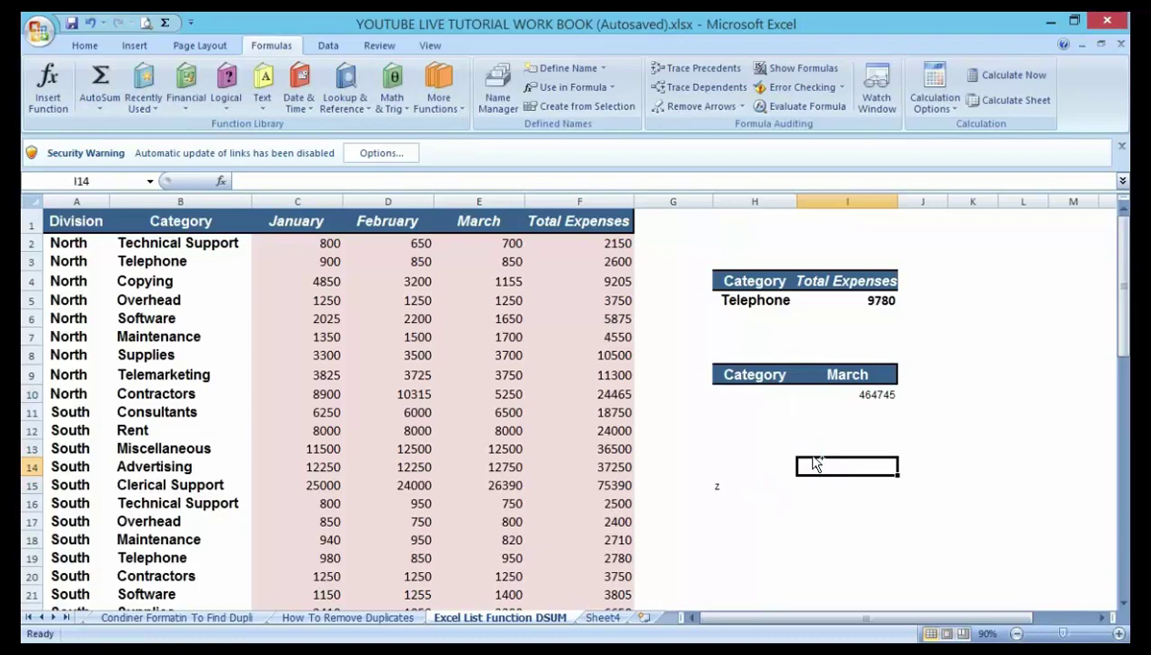
Enter Telephone as the category criterion in H10
{"action": "left_click", "coordinate": [732, 397]}
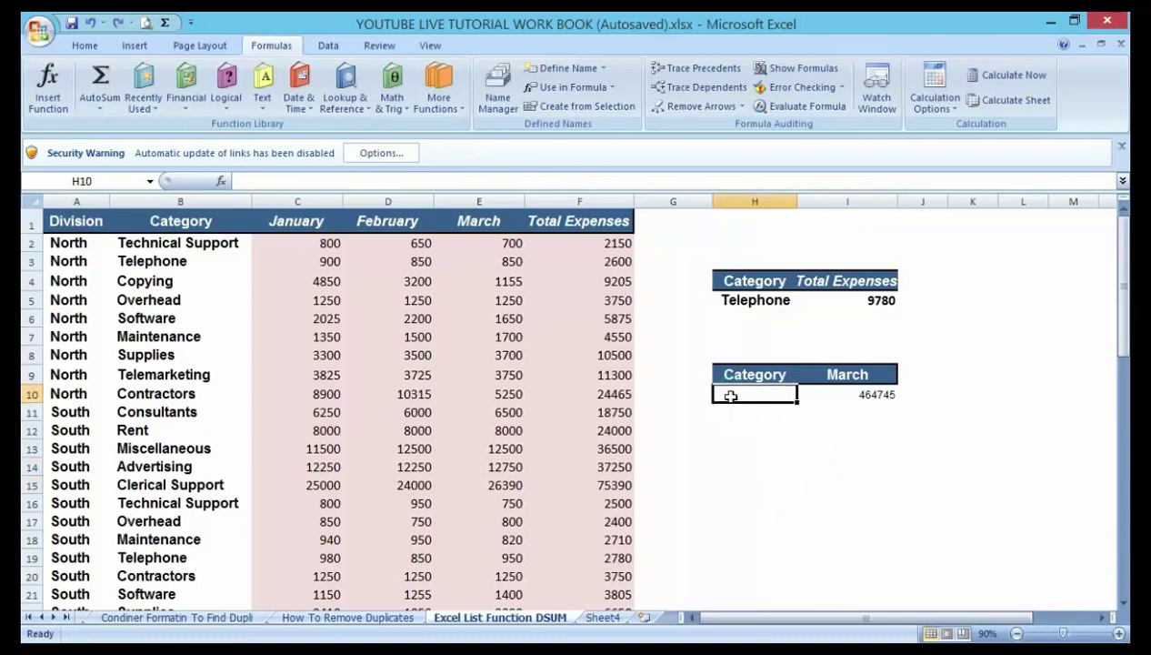
{"action": "type", "text": "Tele"}
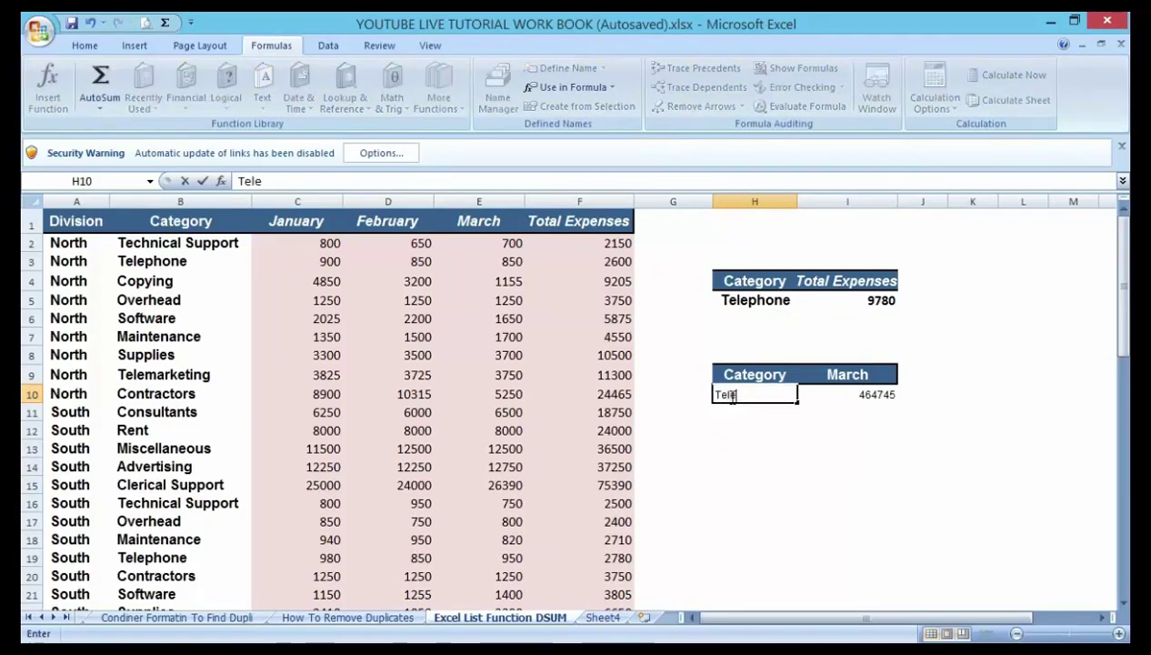
{"action": "type", "text": "phone"}
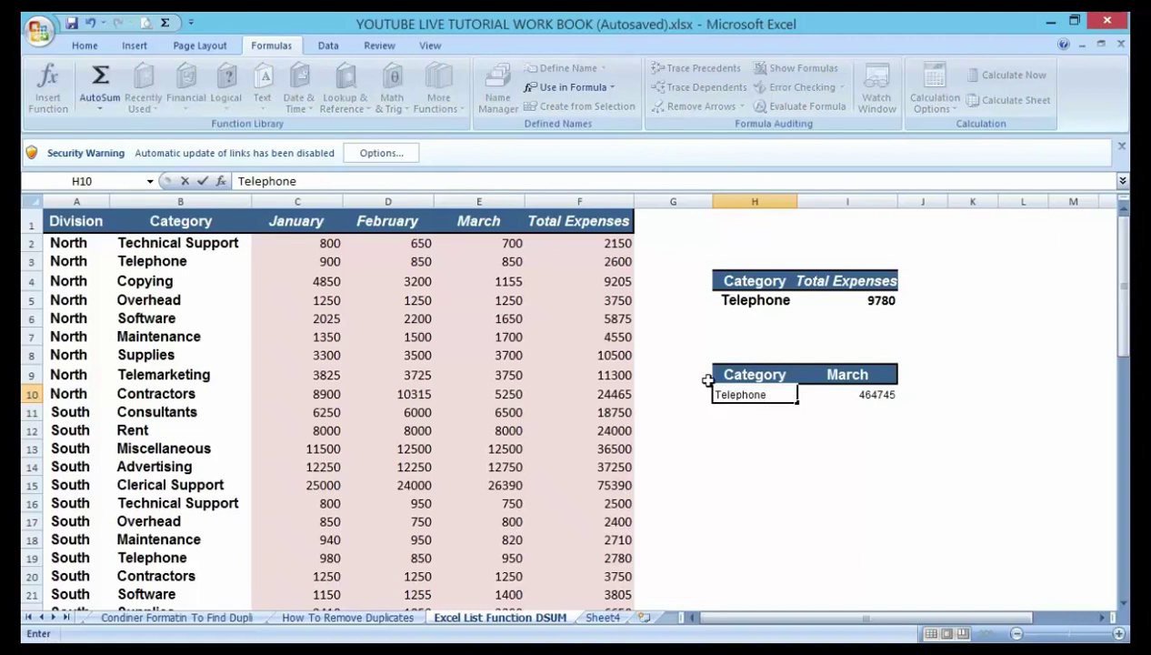
{"action": "left_click", "coordinate": [742, 449]}
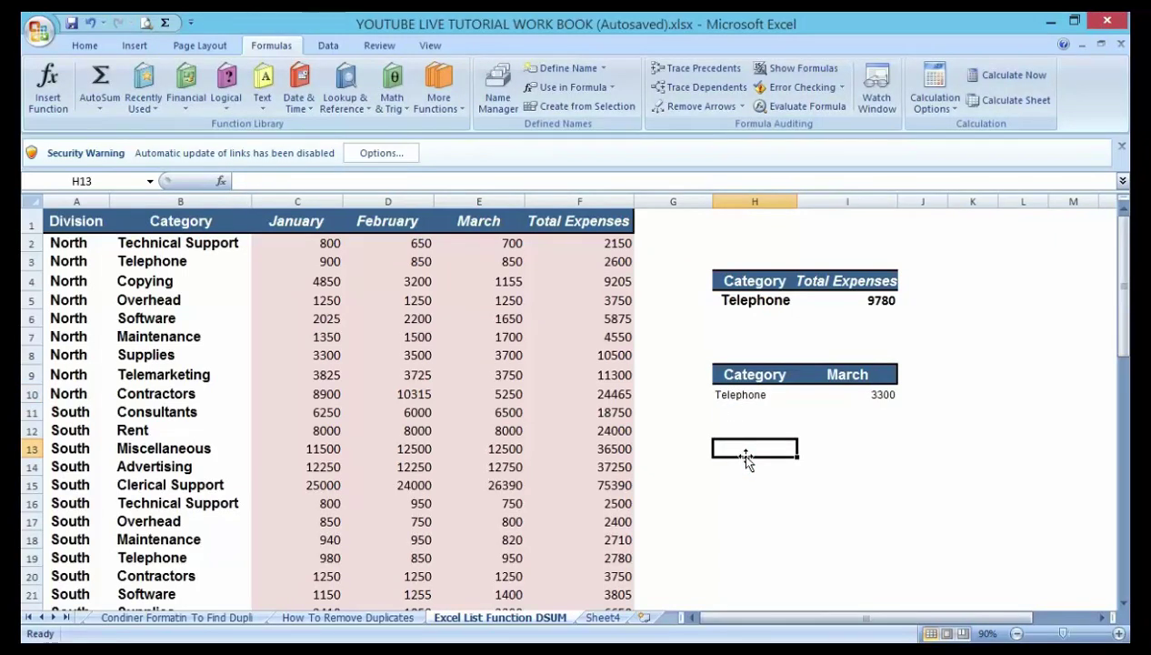